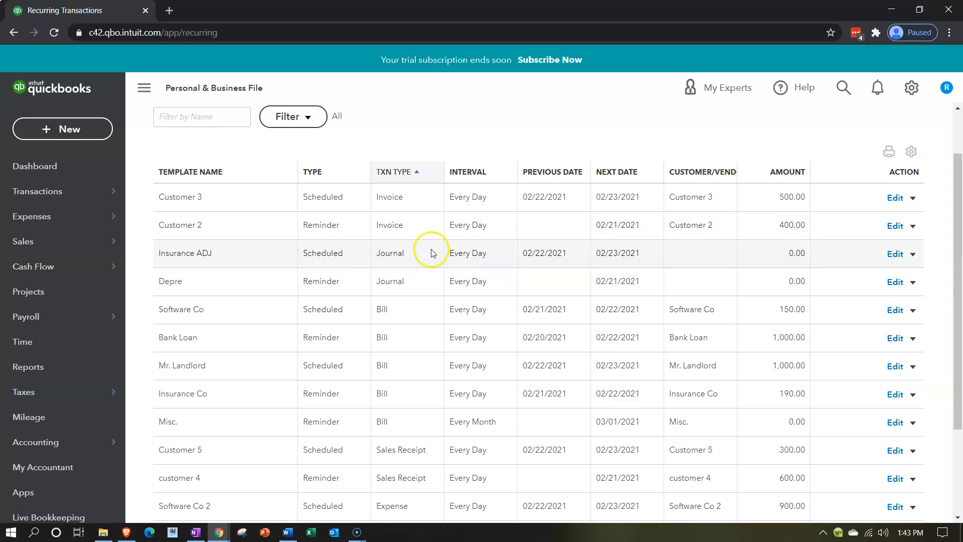
pyautogui.click(94, 130)
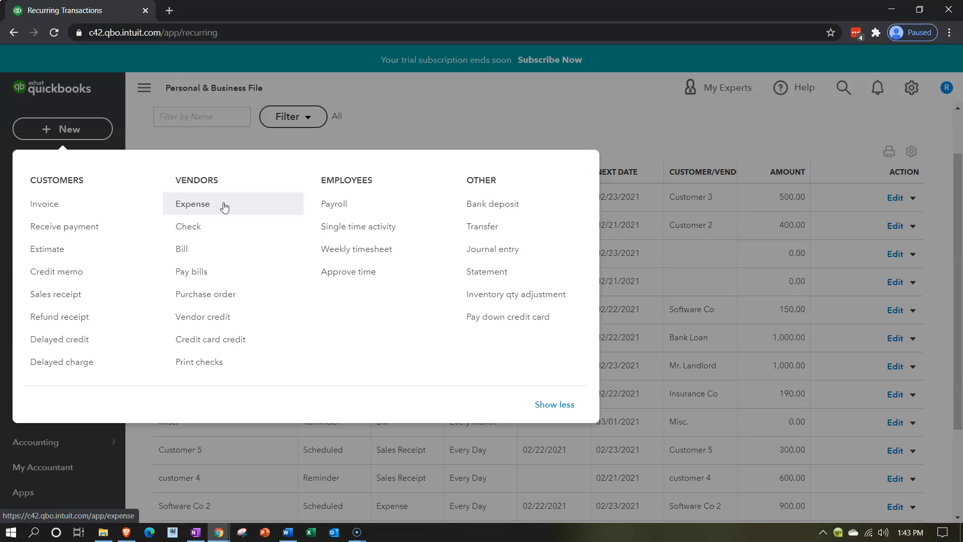
pyautogui.click(457, 118)
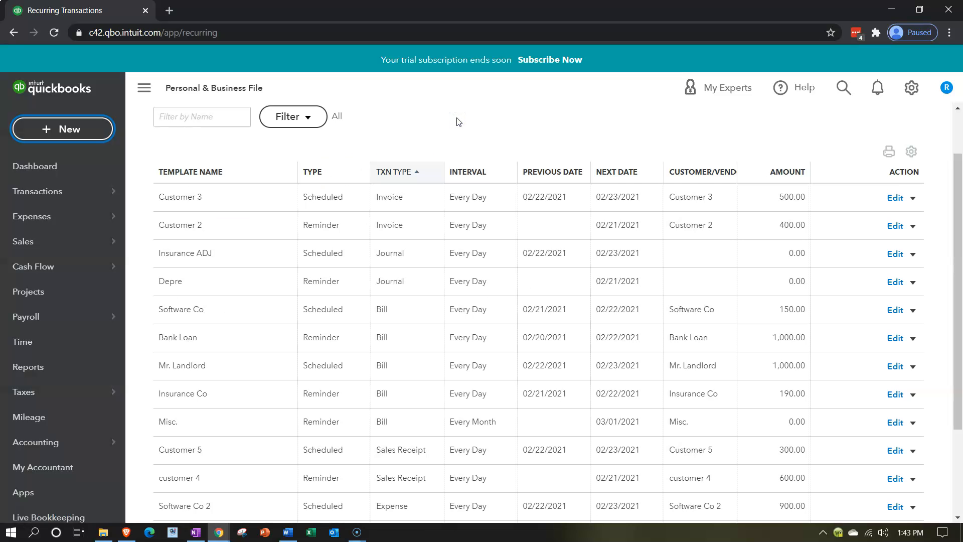
pyautogui.scroll(-3, 474, 232)
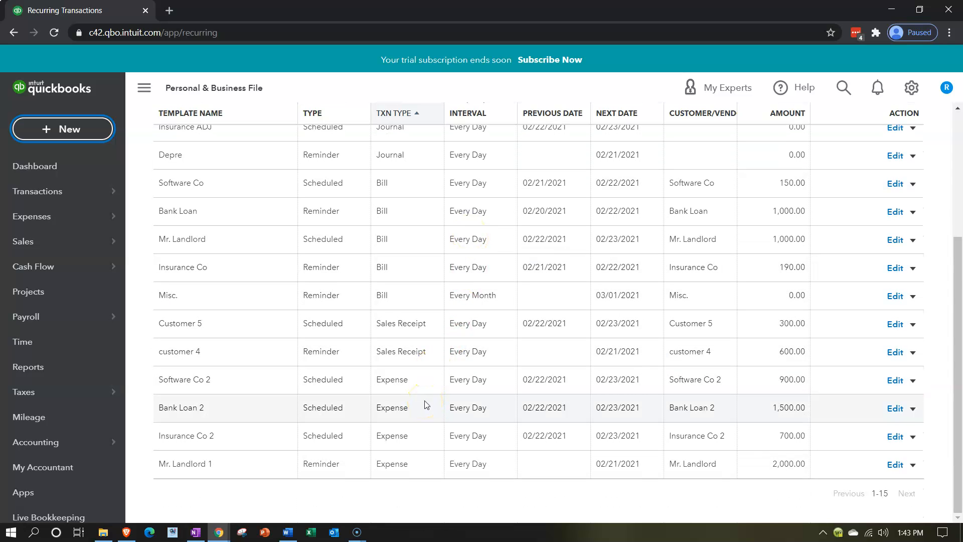
pyautogui.scroll(3, 426, 404)
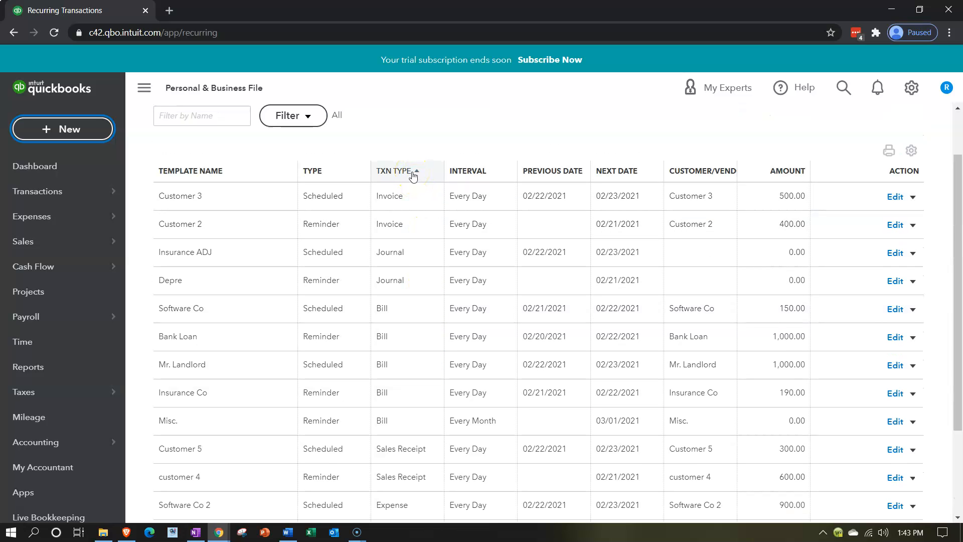
# Sort the recurring transactions list by transaction type in descending order.
pyautogui.click(424, 235)
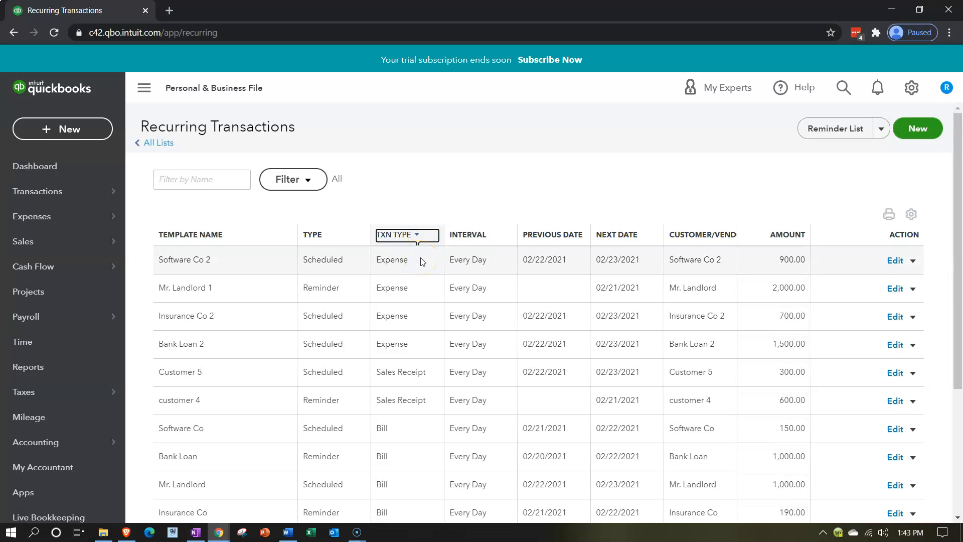
pyautogui.click(265, 238)
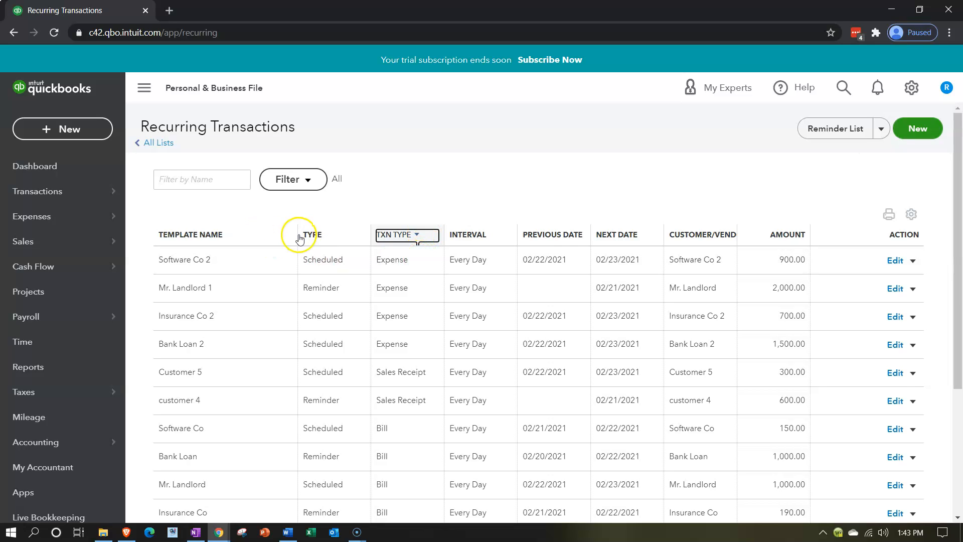
pyautogui.click(452, 238)
pyautogui.click(438, 270)
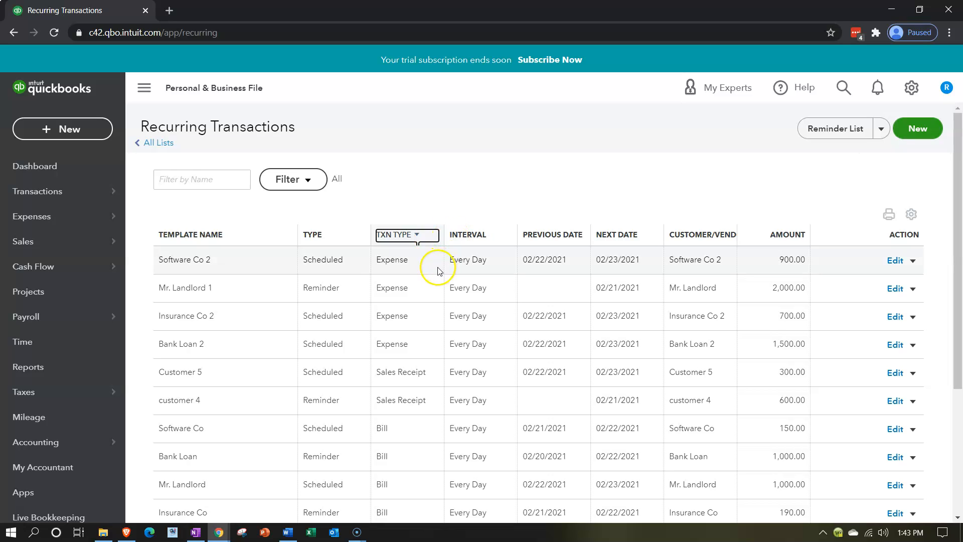
# Filter the recurring transactions to the Expense transaction type, leaving the template type at All.
pyautogui.click(307, 181)
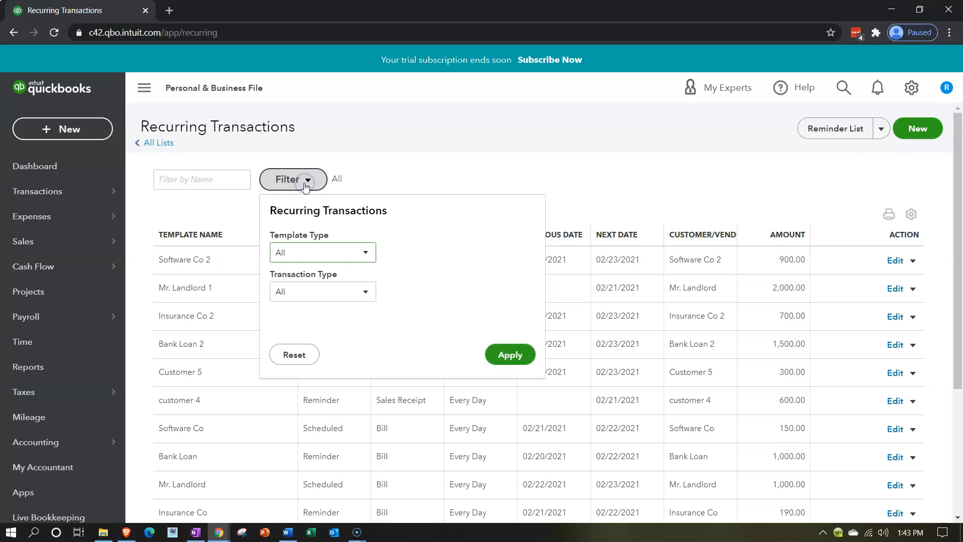
pyautogui.click(360, 253)
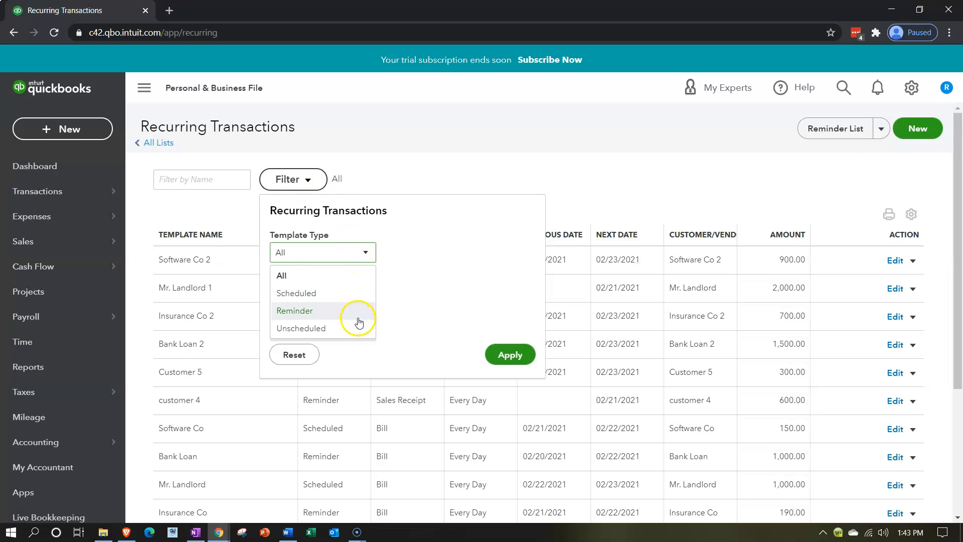
pyautogui.click(452, 306)
pyautogui.click(356, 293)
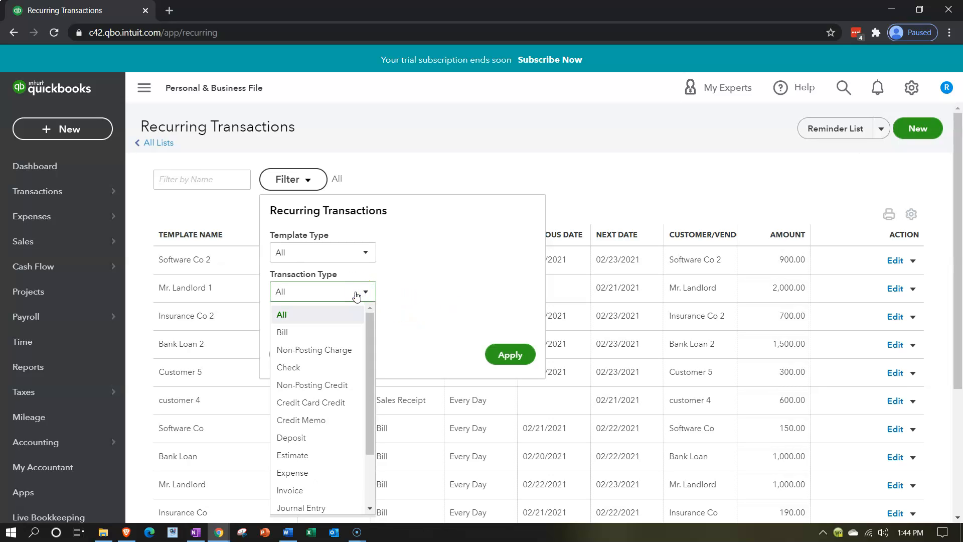
pyautogui.click(326, 474)
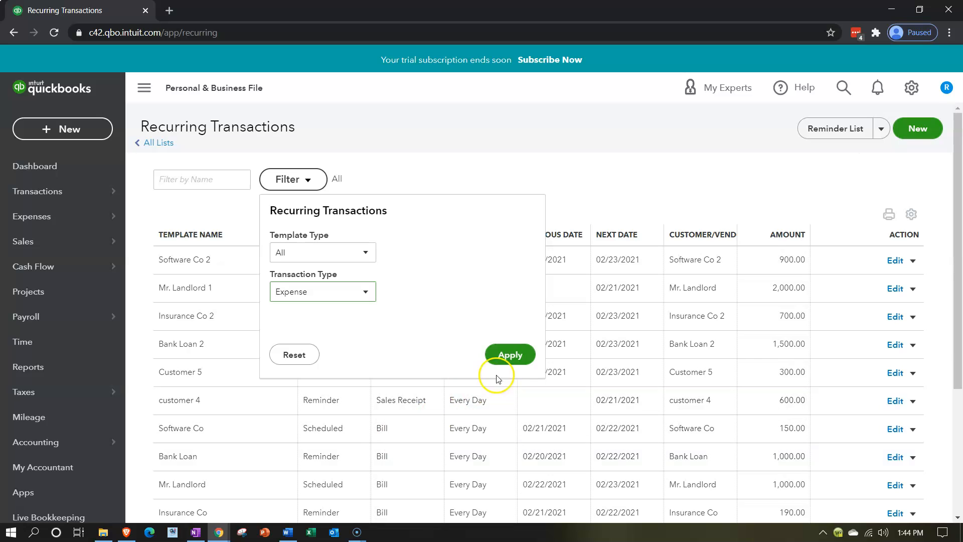
pyautogui.click(510, 357)
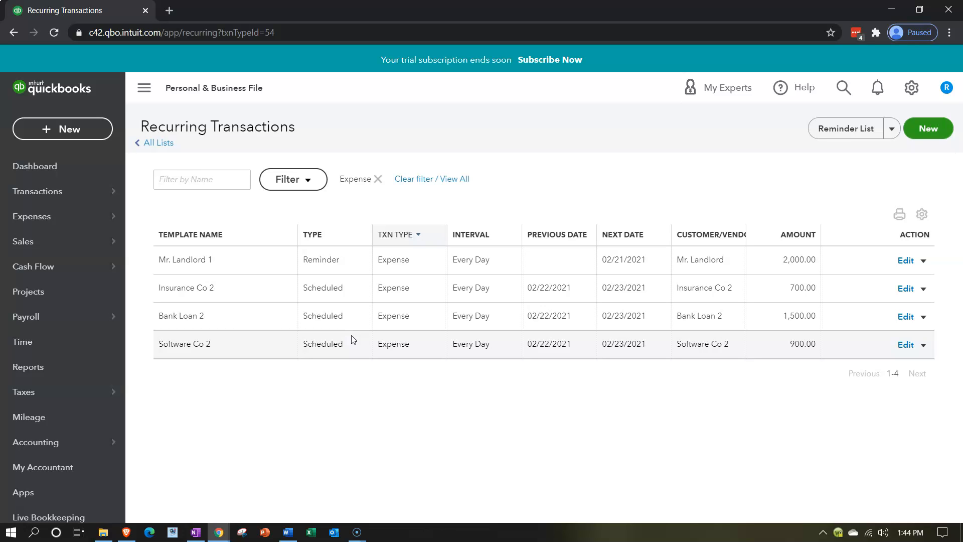
# Duplicate the Recurring Transactions browser tab twice so that three copies are open.
pyautogui.rightClick(122, 11)
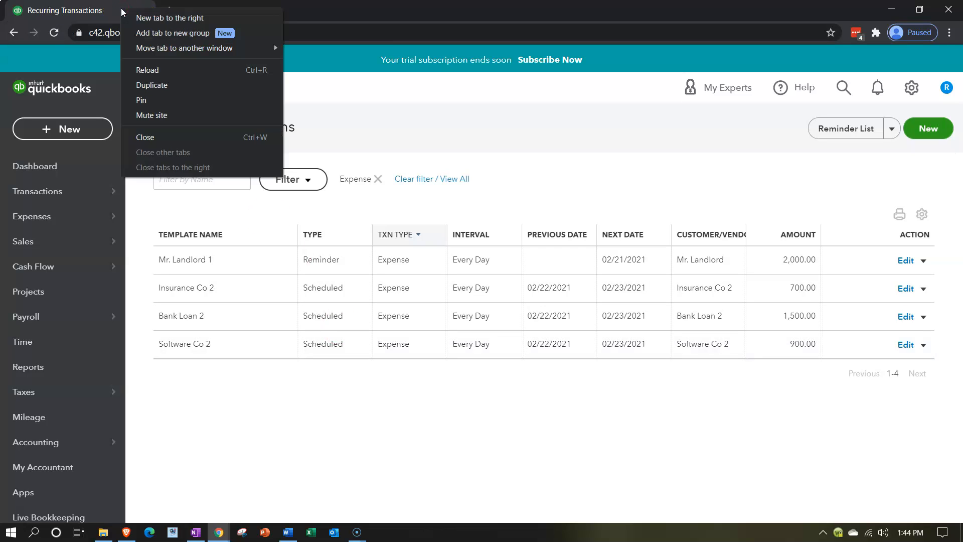
pyautogui.click(145, 85)
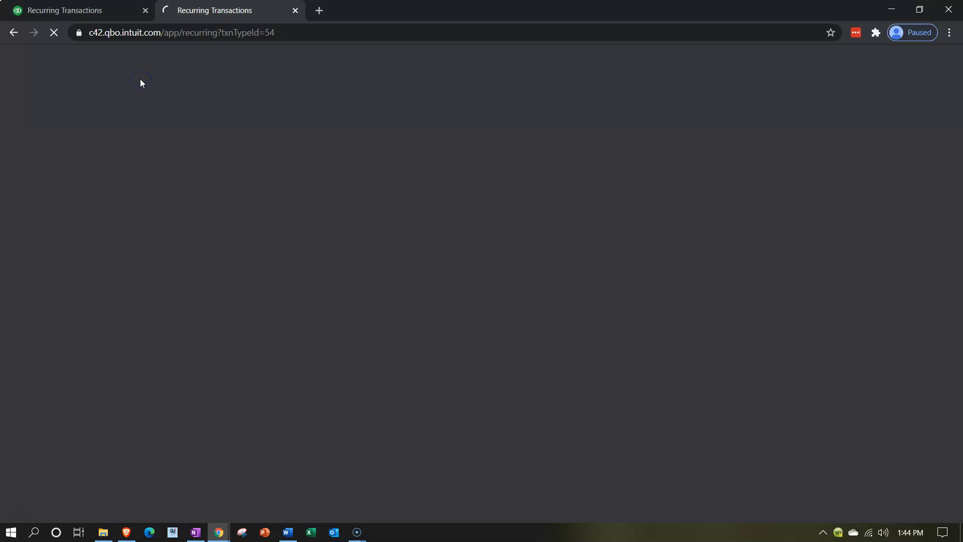
pyautogui.click(230, 8)
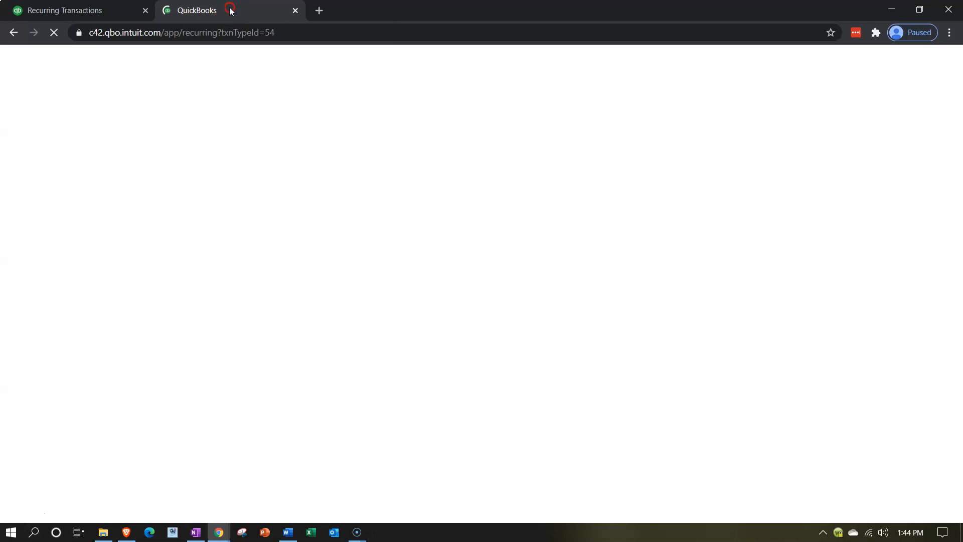
pyautogui.rightClick(231, 9)
pyautogui.click(255, 84)
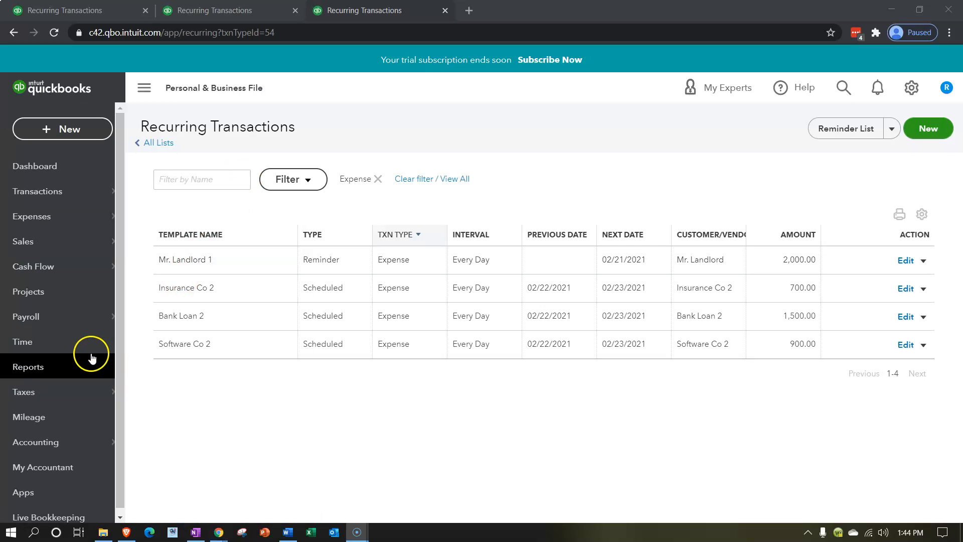
# Open the Profit and Loss report in the third browser tab and the Balance Sheet report in the second, collapsing its navigation pane.
pyautogui.click(38, 371)
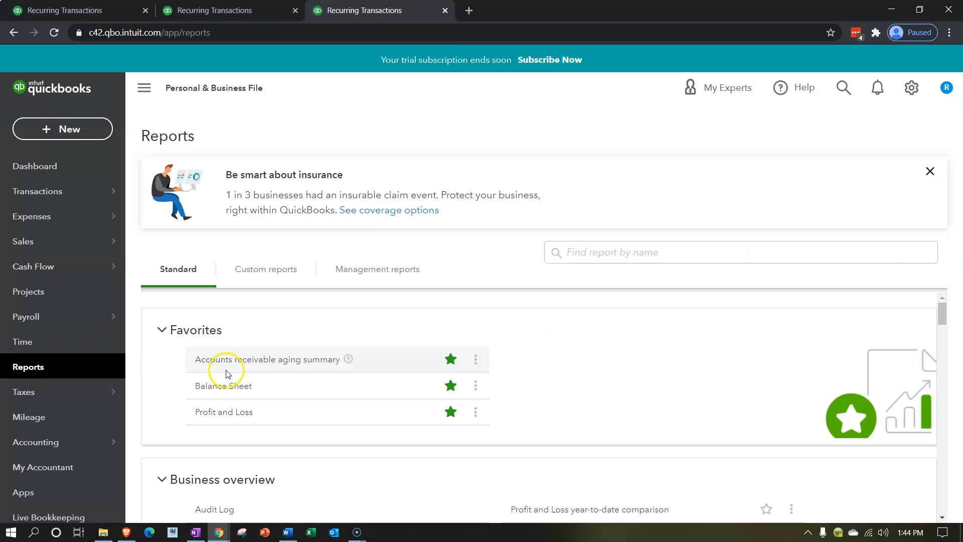
pyautogui.click(219, 415)
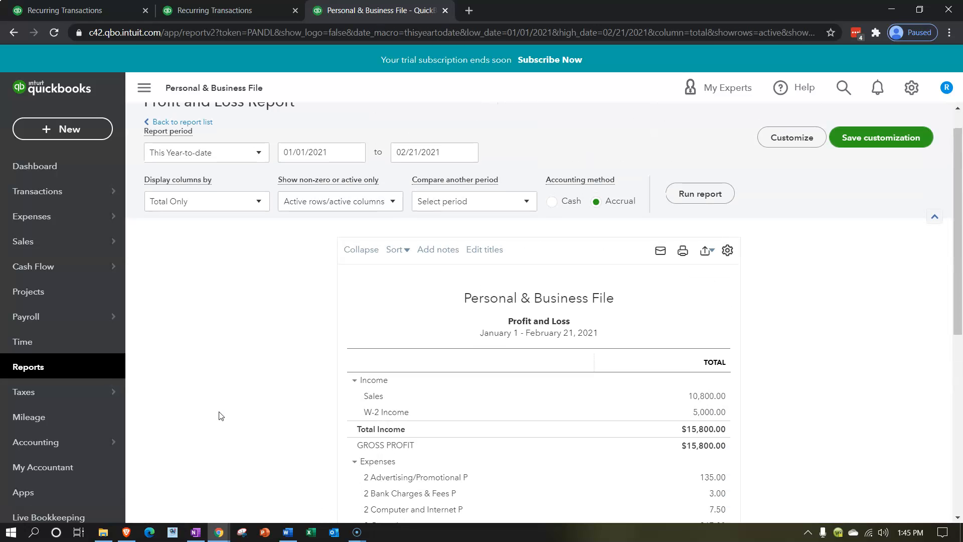
pyautogui.click(239, 11)
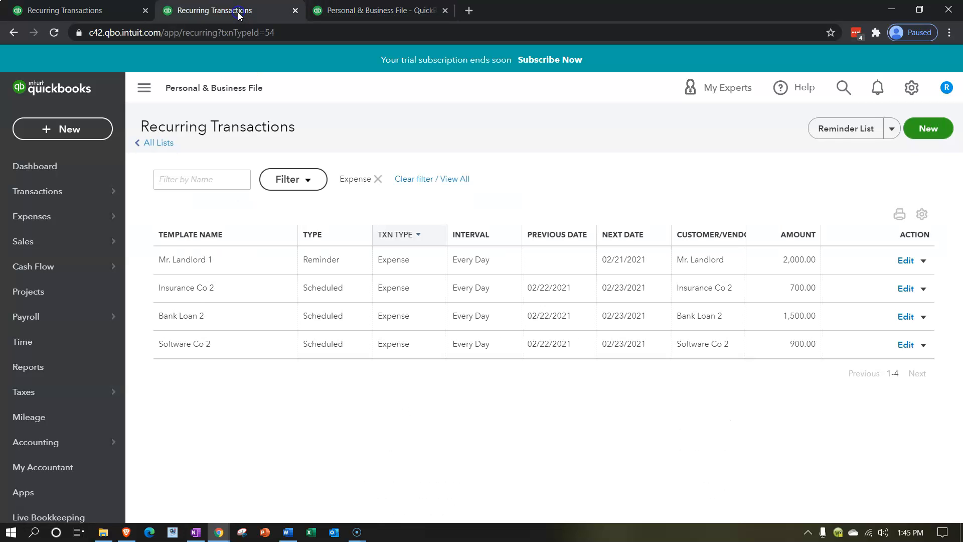
pyautogui.click(62, 375)
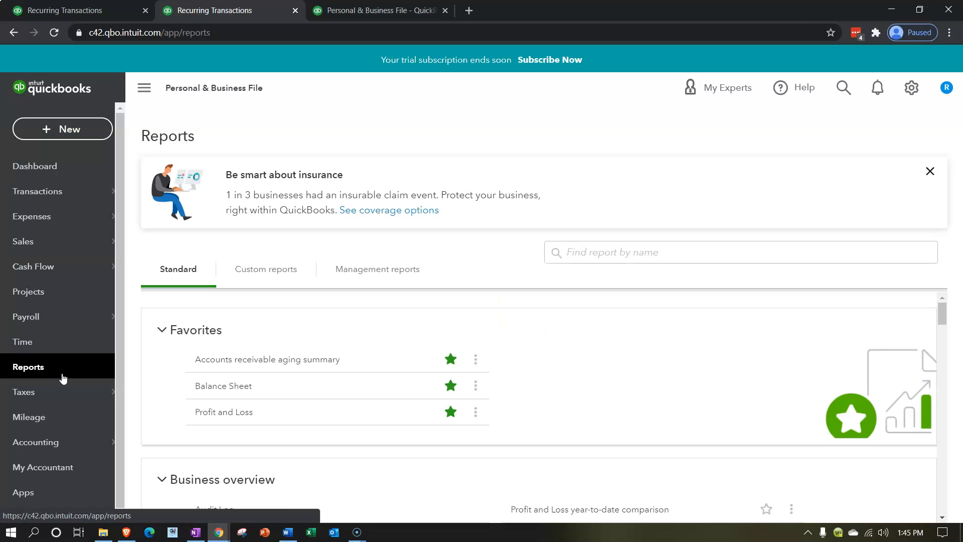
pyautogui.click(212, 388)
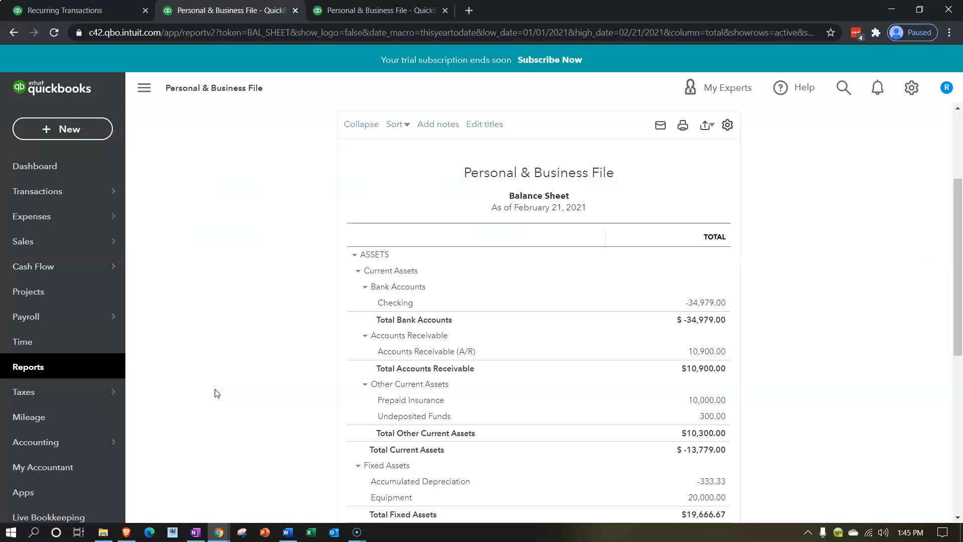
pyautogui.click(144, 88)
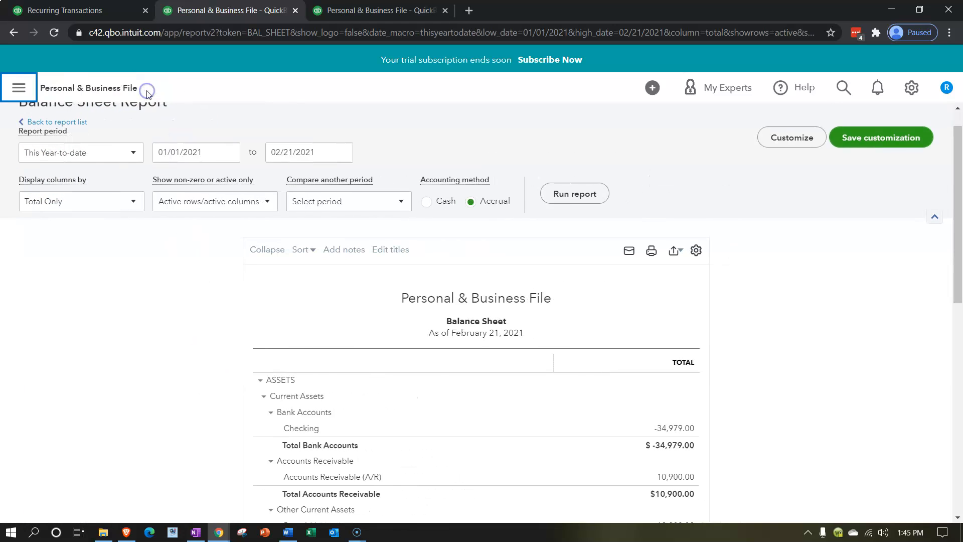
# Open the Reminder List from the Recurring Transactions page in the first browser tab, with the navigation pane collapsed.
pyautogui.click(100, 11)
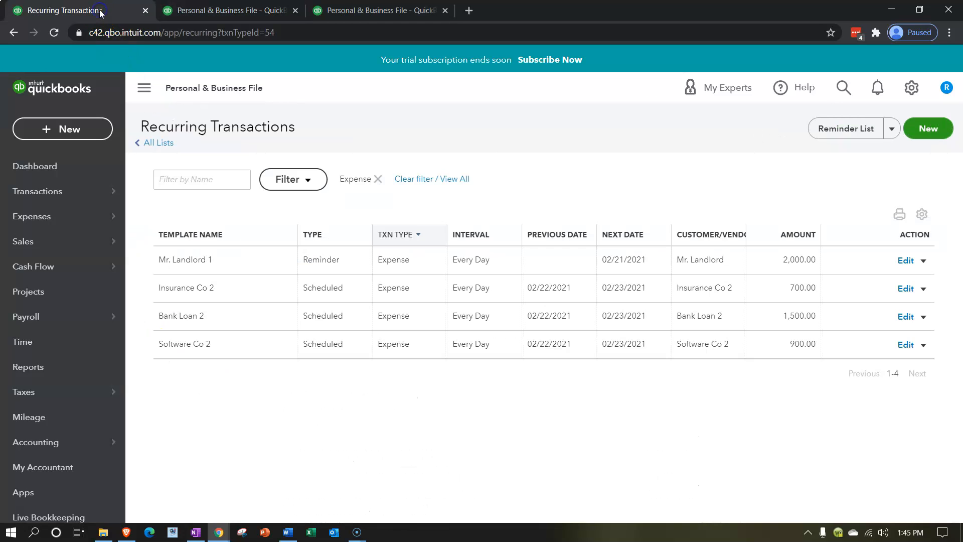
pyautogui.click(143, 88)
pyautogui.hotkey('ctrl', '+')
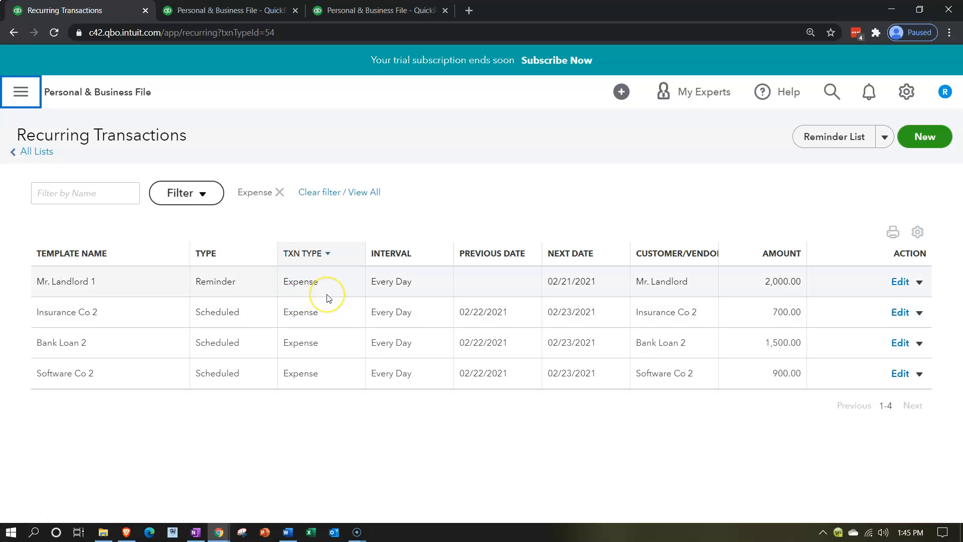
pyautogui.click(804, 142)
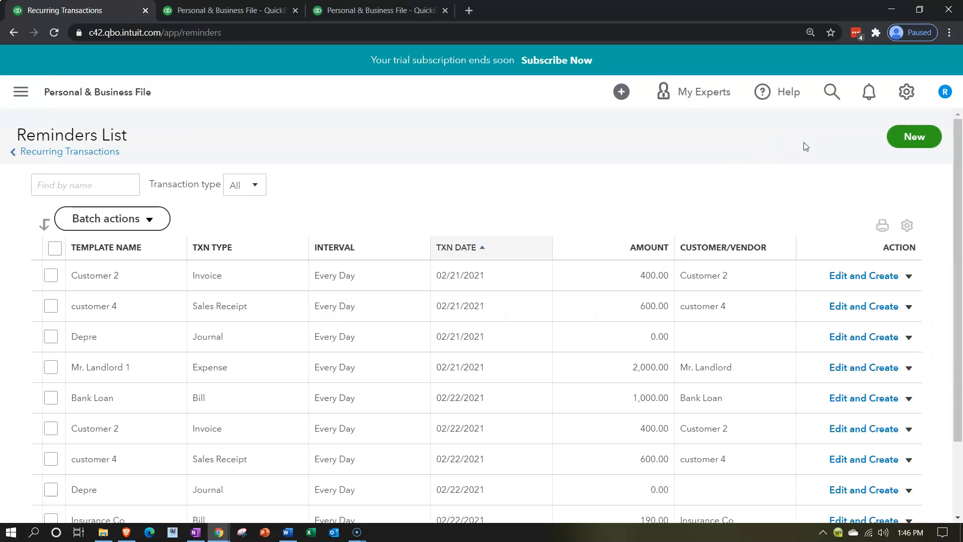
# Filter the reminders list to the Expense transaction type.
pyautogui.scroll(-1, 481, 441)
pyautogui.scroll(-1, 481, 442)
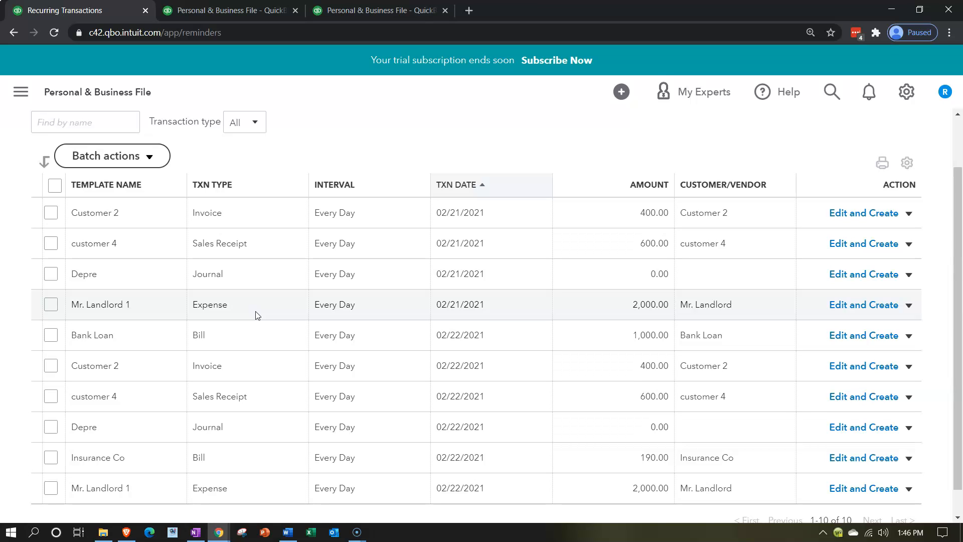
pyautogui.click(255, 124)
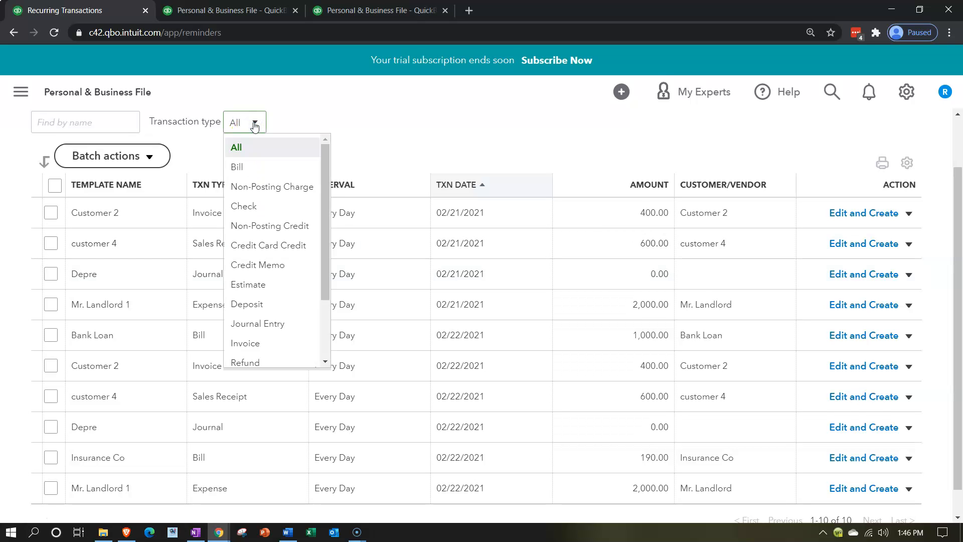
pyautogui.scroll(-3, 290, 244)
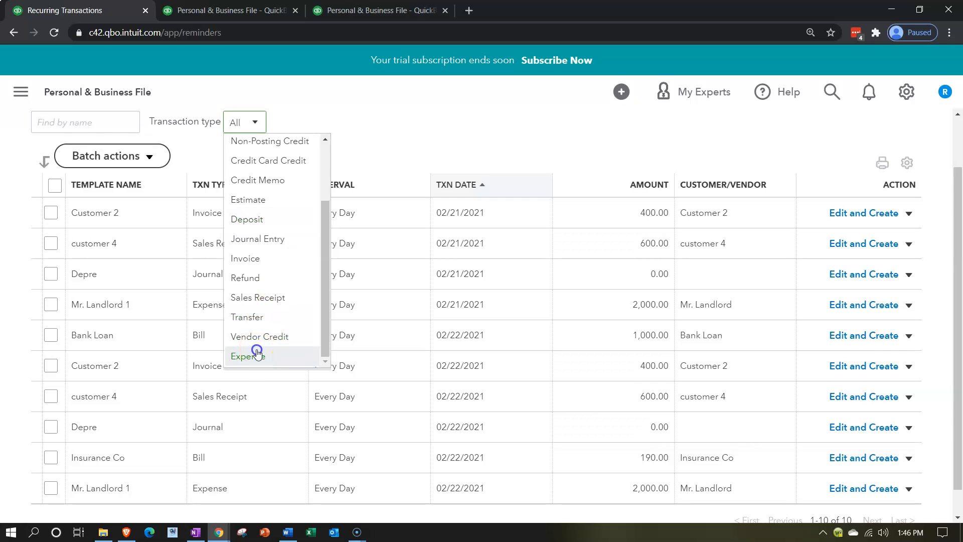
pyautogui.click(256, 353)
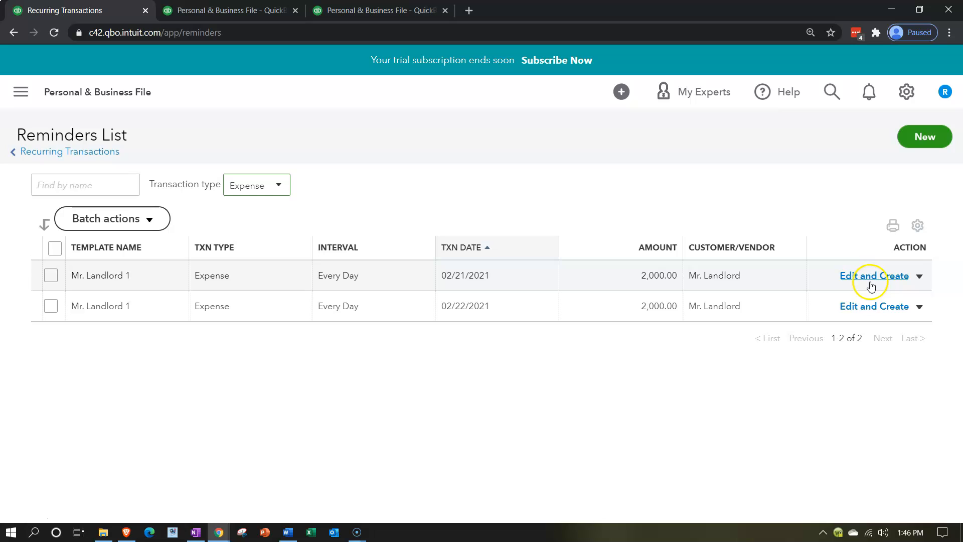
# Create the expense from the landlord reminder dated 02/21/2021, leaving the 02/22/2021 reminder unselected.
pyautogui.click(50, 277)
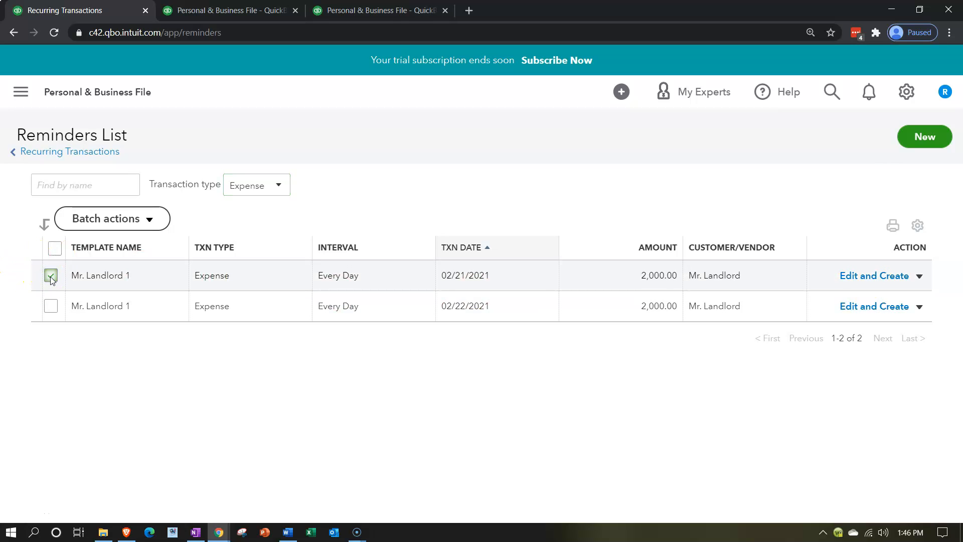
pyautogui.click(150, 220)
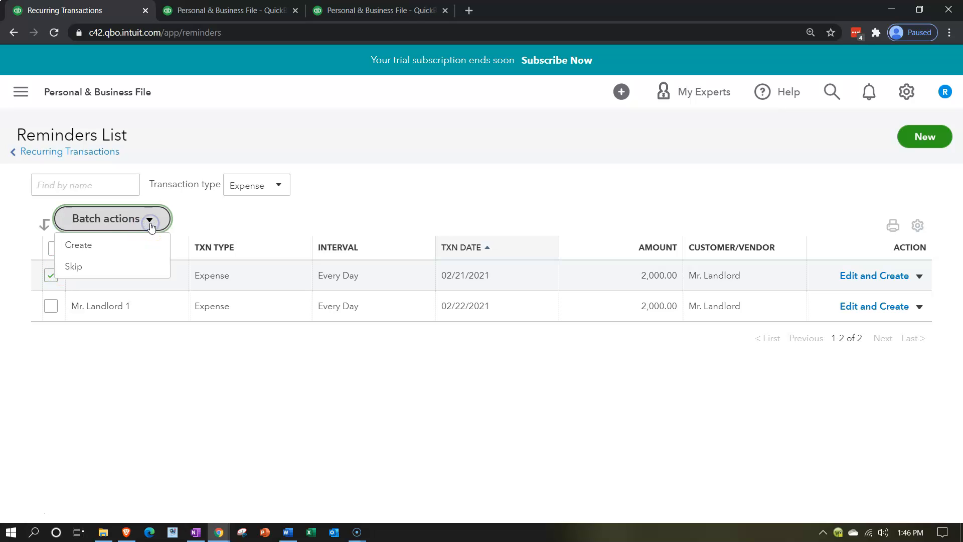
pyautogui.click(125, 246)
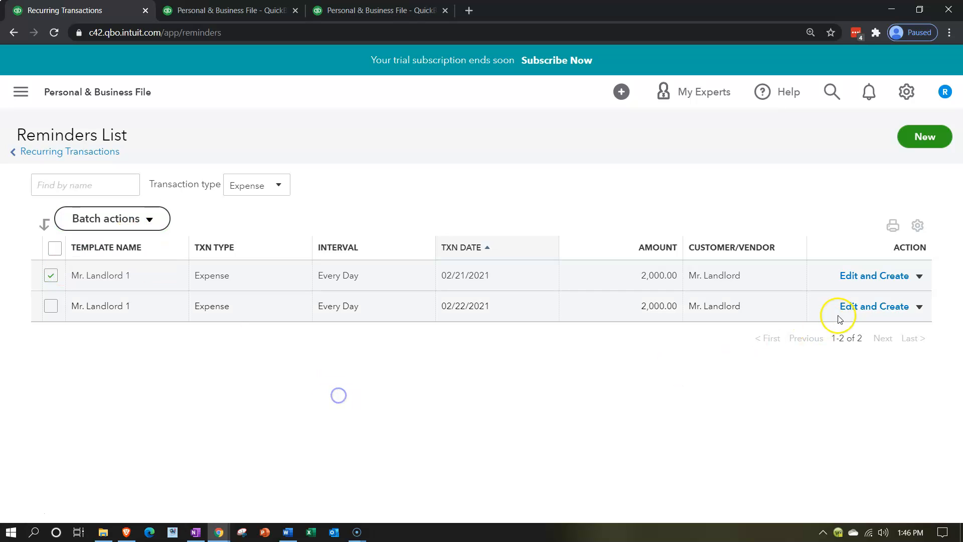
pyautogui.click(920, 276)
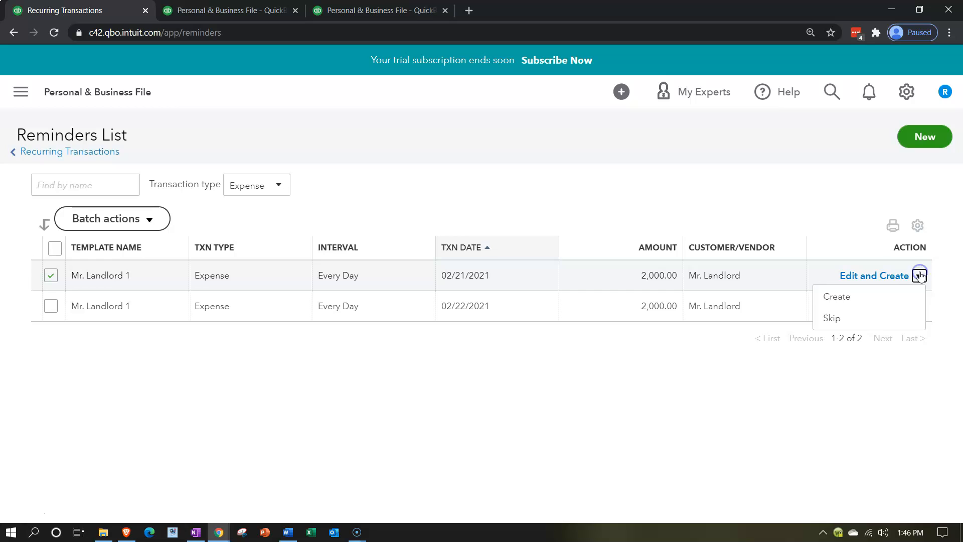
pyautogui.click(906, 296)
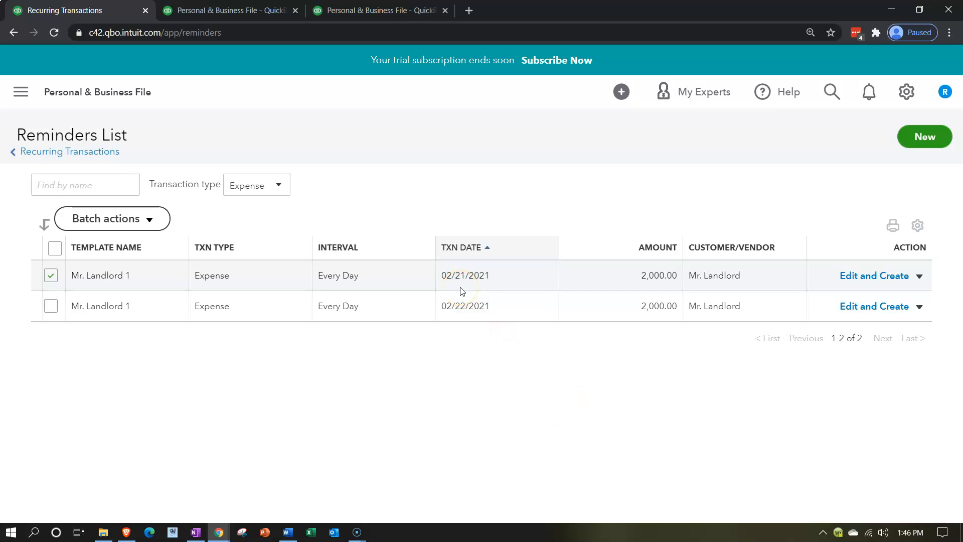
pyautogui.click(920, 276)
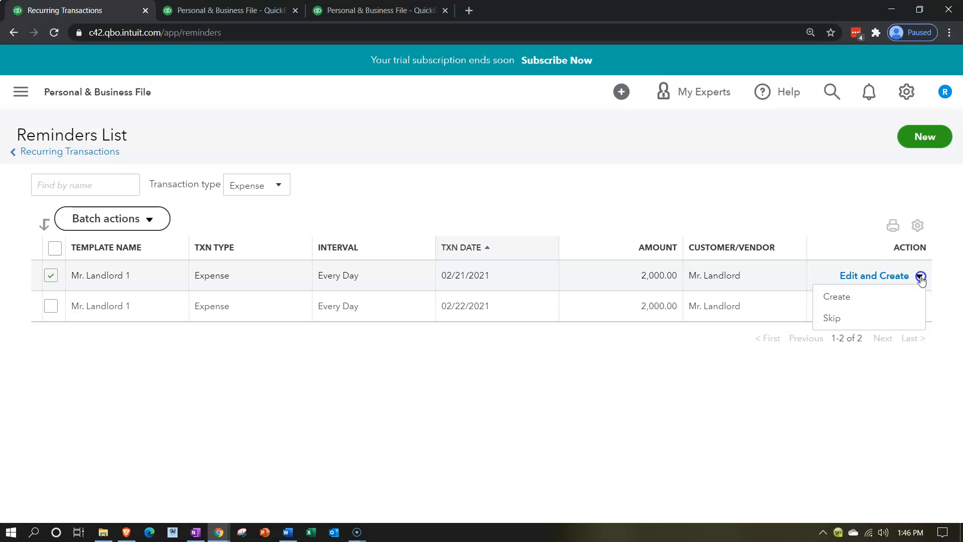
pyautogui.click(876, 301)
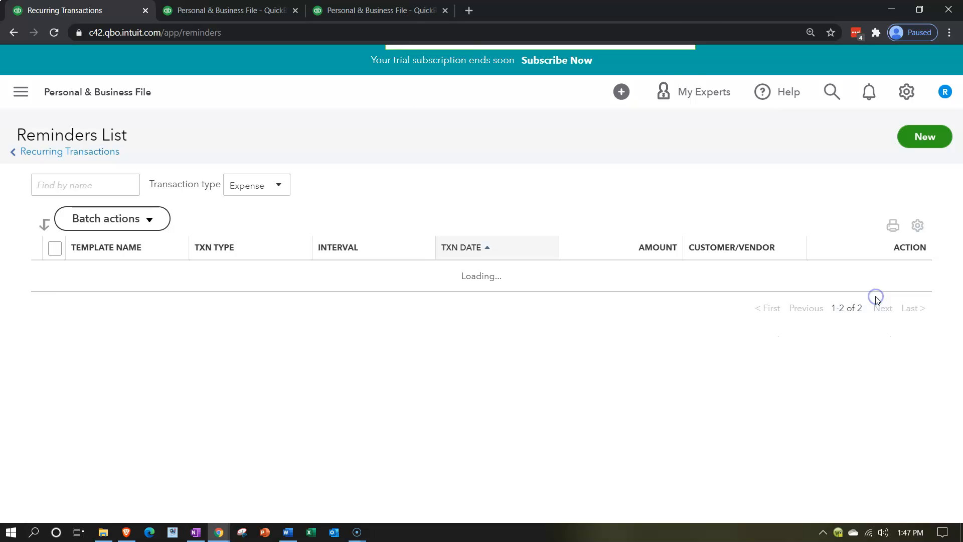
# Rerun the Balance Sheet report in the second browser tab and examine its Checking balance.
pyautogui.click(249, 19)
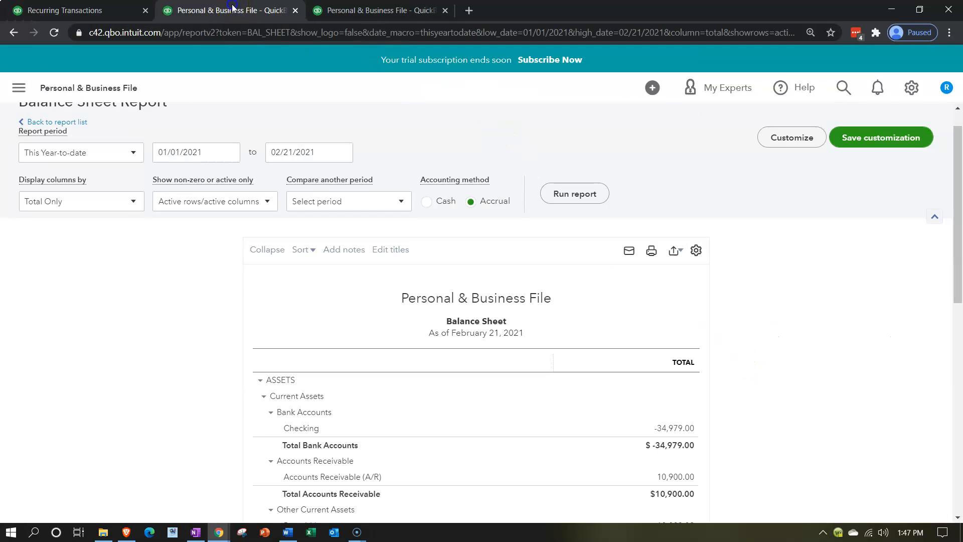
pyautogui.scroll(-3, 189, 355)
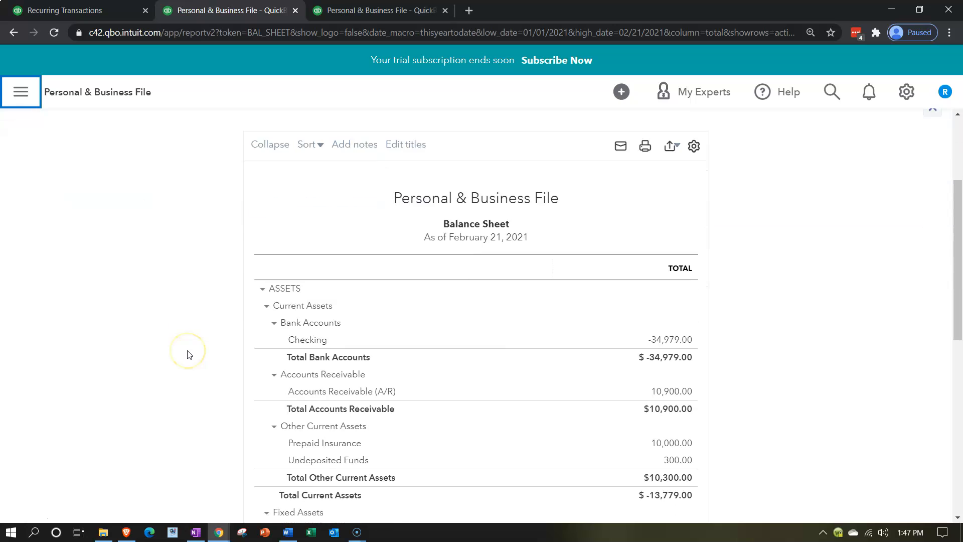
pyautogui.scroll(4, 190, 355)
pyautogui.click(655, 243)
pyautogui.scroll(-3, 187, 315)
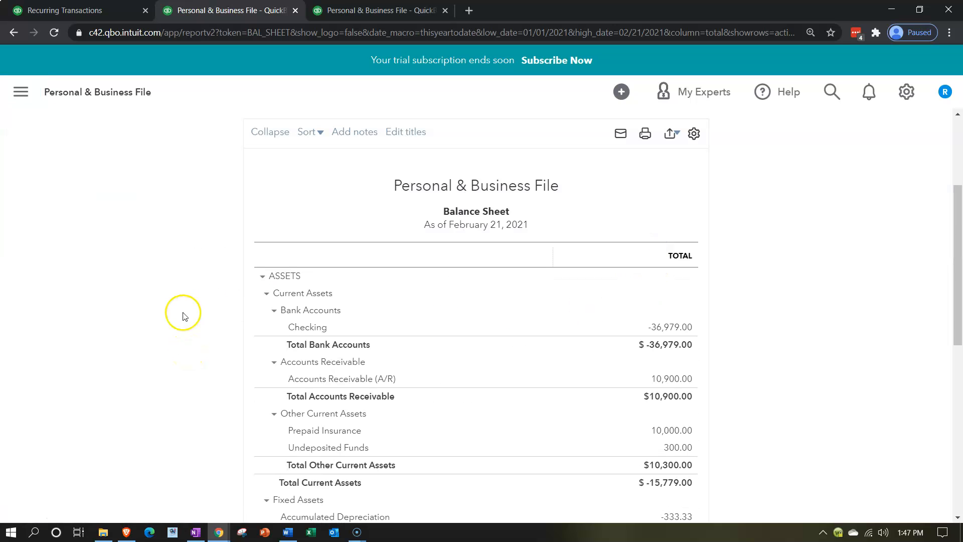
pyautogui.hotkey('ctrl', '+')
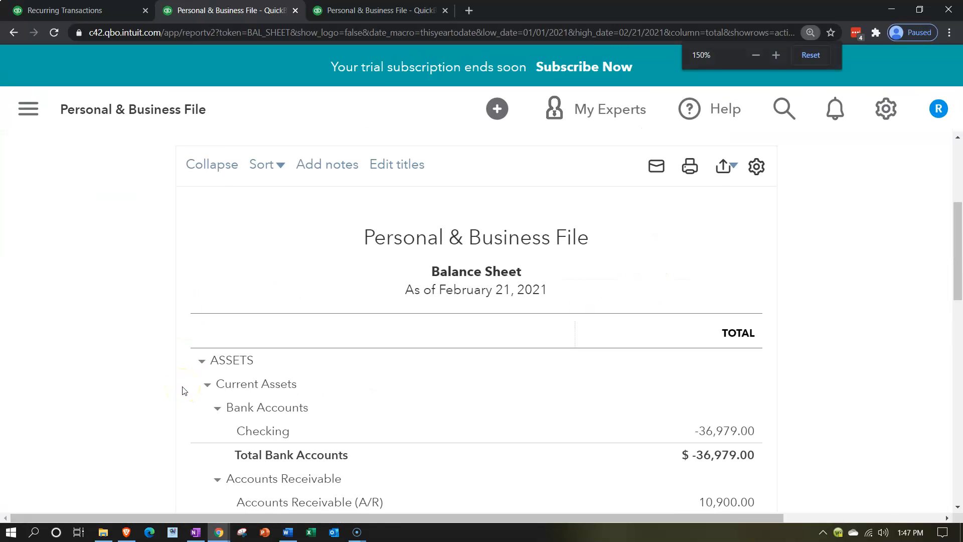
pyautogui.scroll(-1, 184, 391)
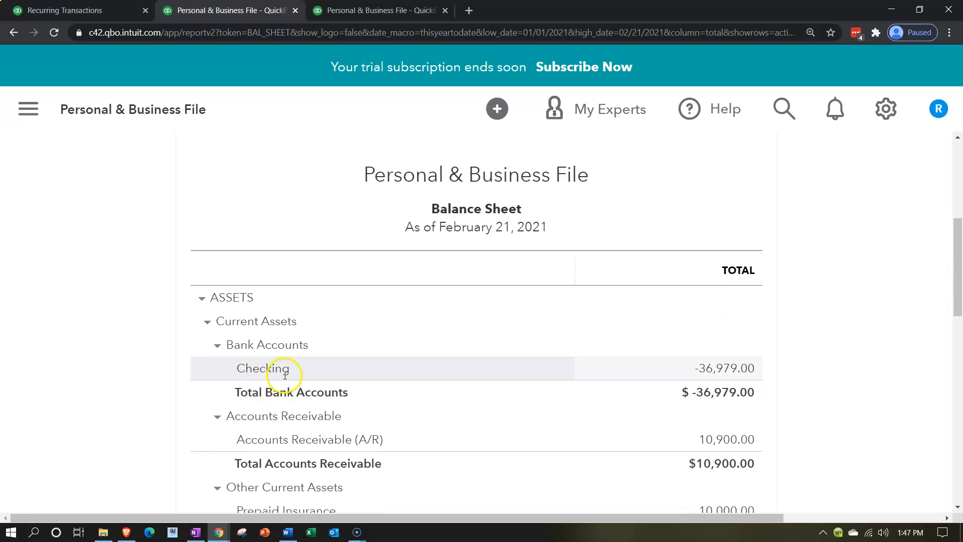
pyautogui.hotkey('ctrl', '-')
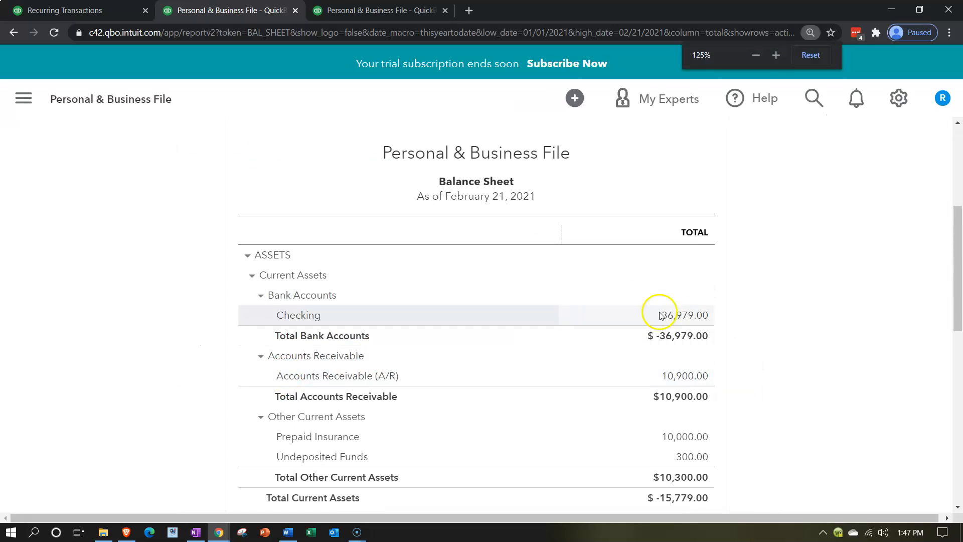
# Review the transaction detail behind the Checking balance, then return to the Balance Sheet summary.
pyautogui.click(692, 319)
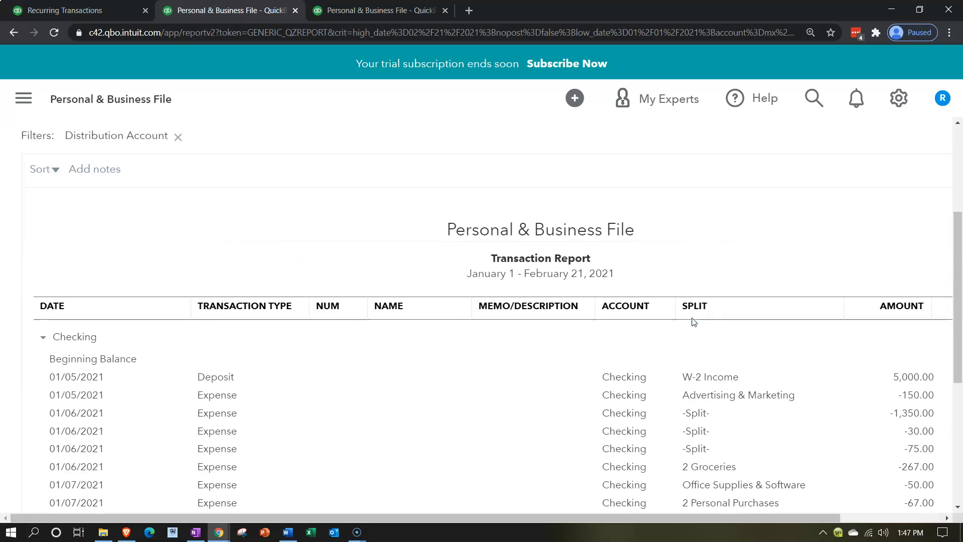
pyautogui.scroll(-5, 454, 322)
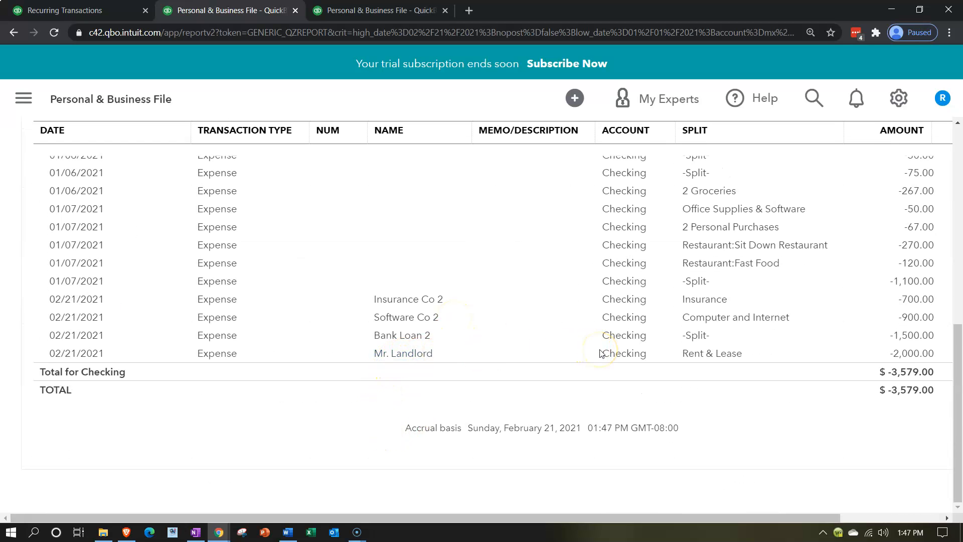
pyautogui.scroll(9, 258, 423)
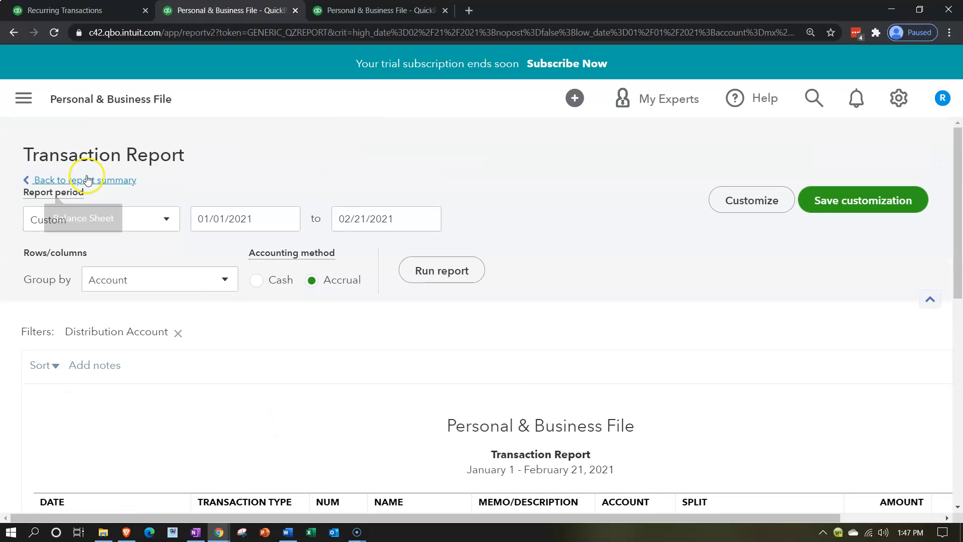
pyautogui.click(87, 179)
pyautogui.scroll(-5, 129, 176)
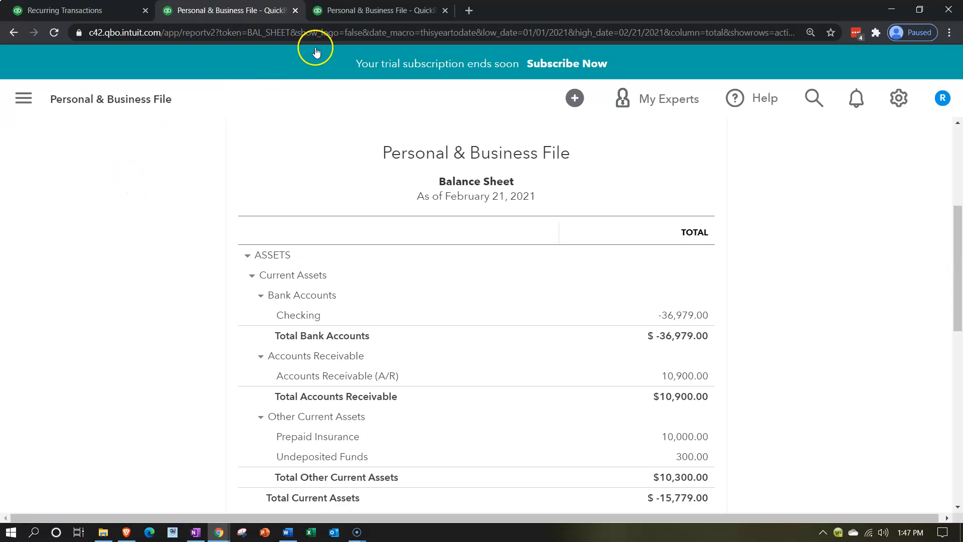
# In the Profit and Loss tab, with the navigation pane collapsed, review the Rent & Lease transaction detail and return to the report summary.
pyautogui.click(356, 10)
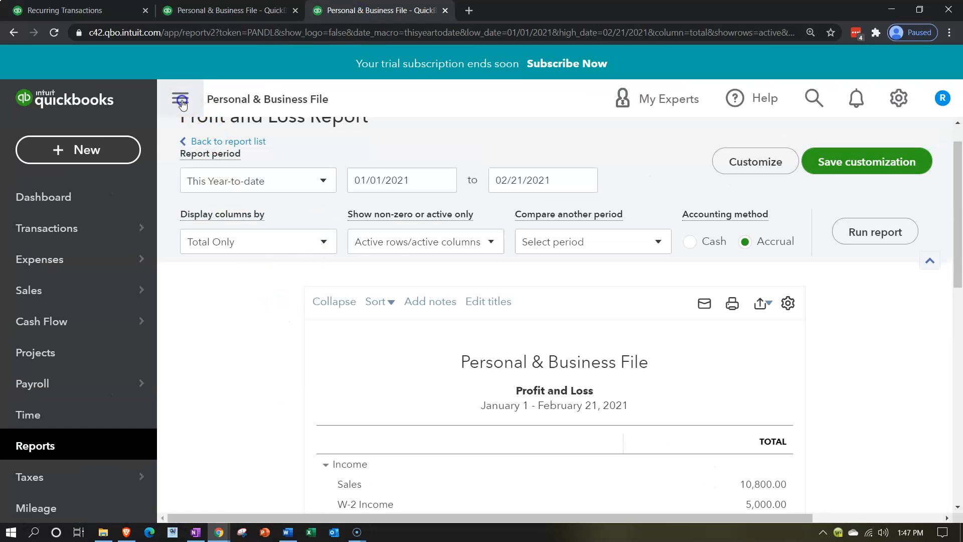
pyautogui.click(182, 102)
pyautogui.scroll(-5, 153, 298)
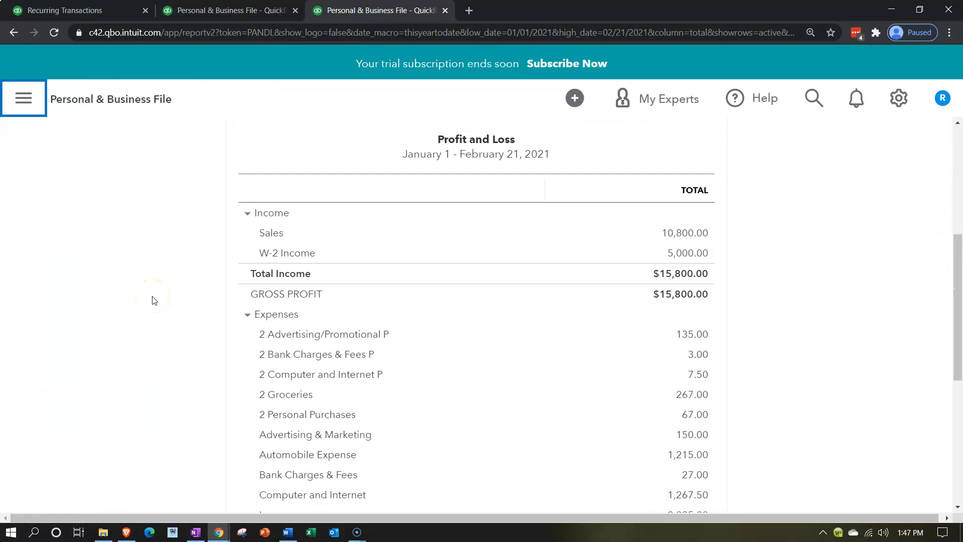
pyautogui.scroll(-4, 154, 300)
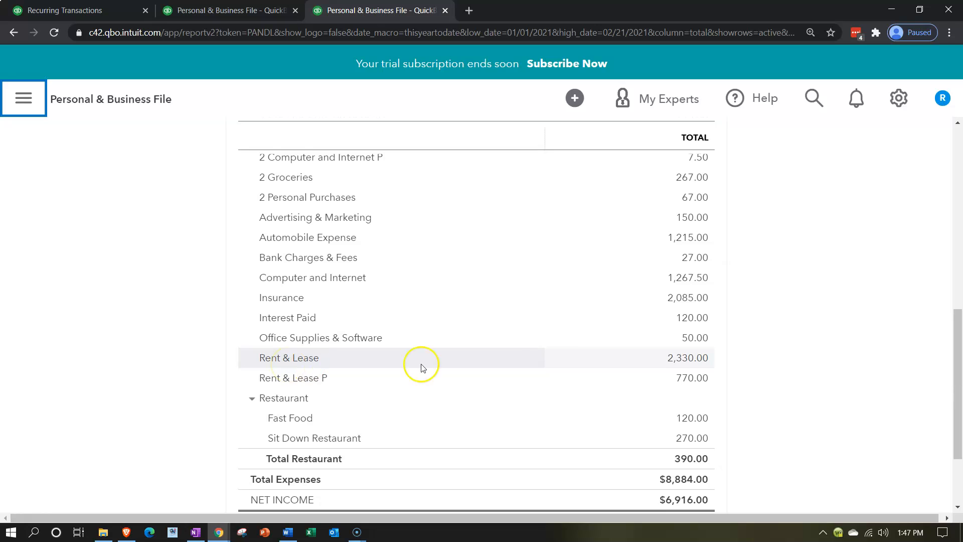
pyautogui.click(686, 359)
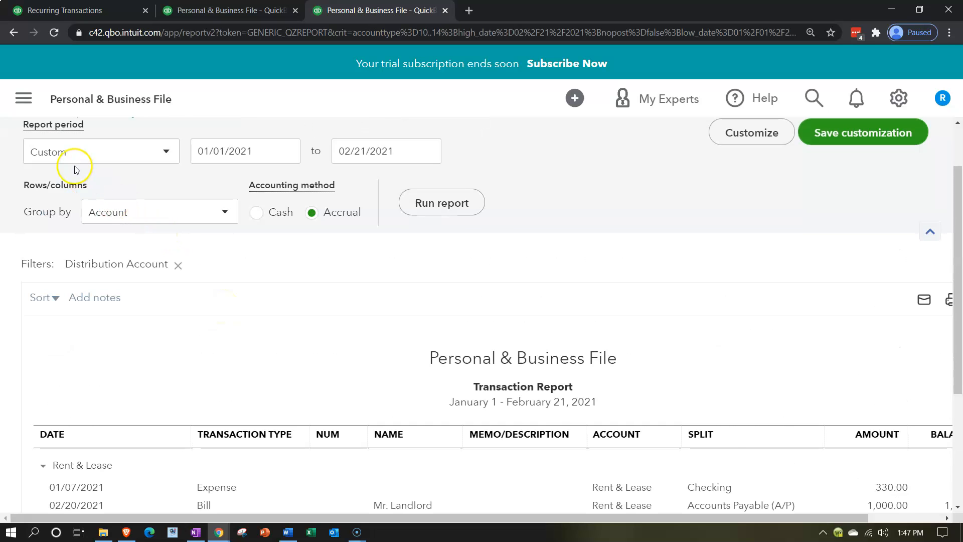
pyautogui.click(97, 179)
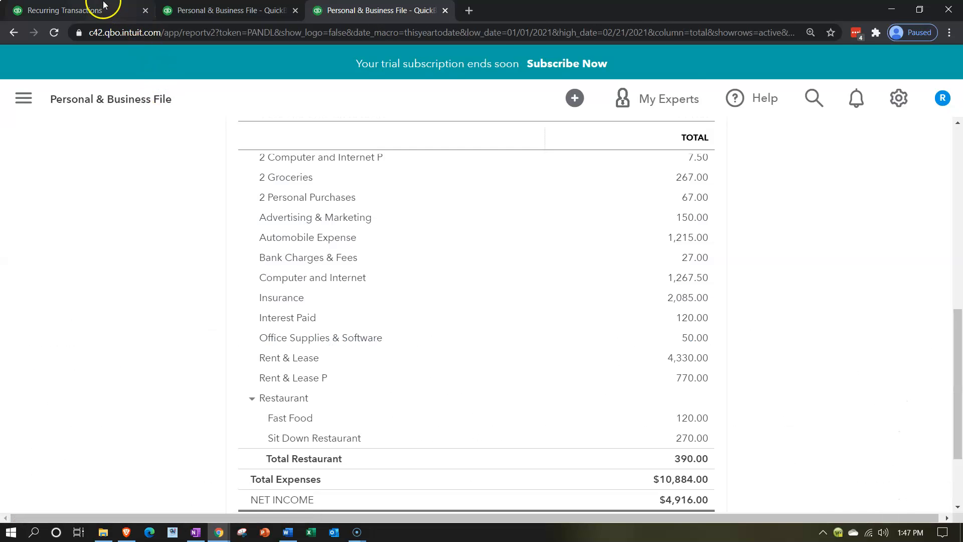
# Return from the Reminders List to the Recurring Transactions page in the first browser tab.
pyautogui.click(97, 7)
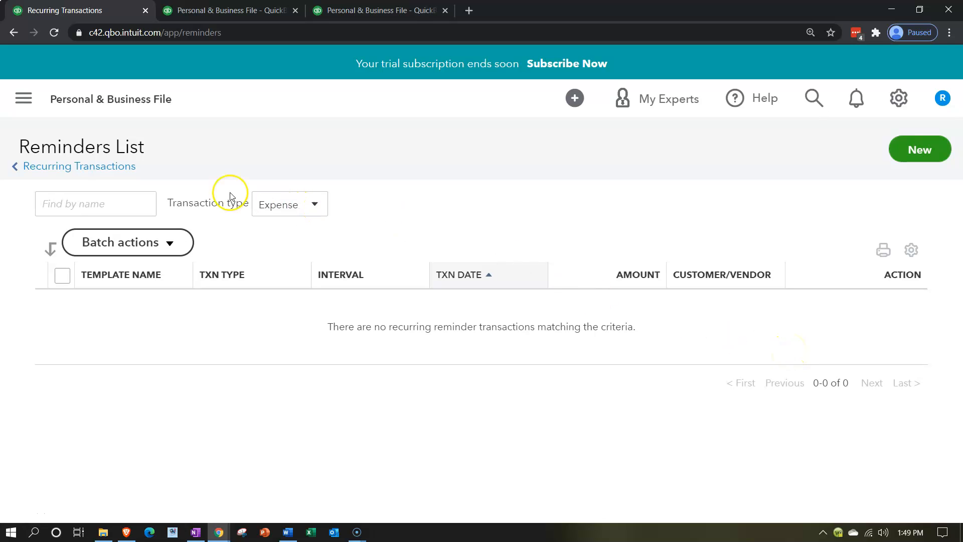
pyautogui.click(115, 167)
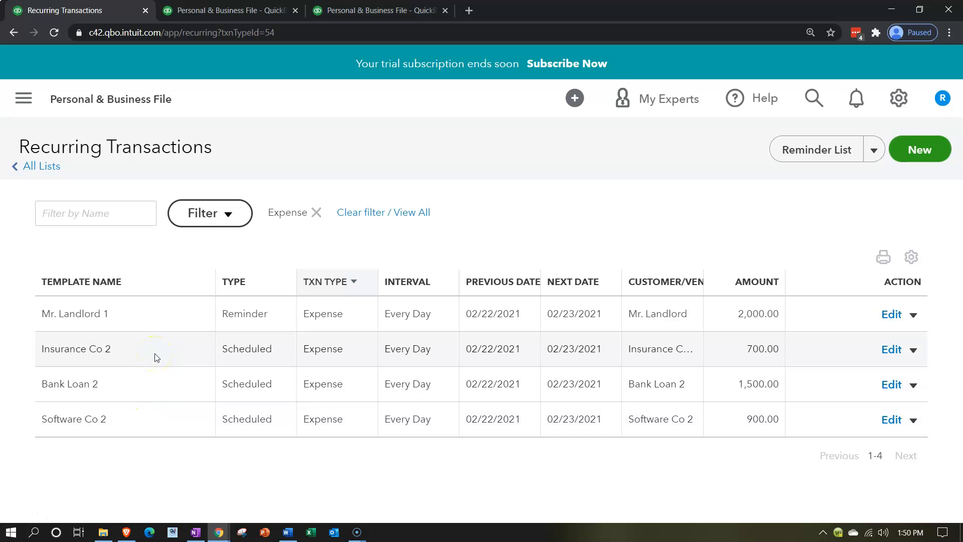
# Check the 02/21/2021 expenses in the Balance Sheet's Checking transaction detail against the recurring templates, then return to the report summary.
pyautogui.click(214, 12)
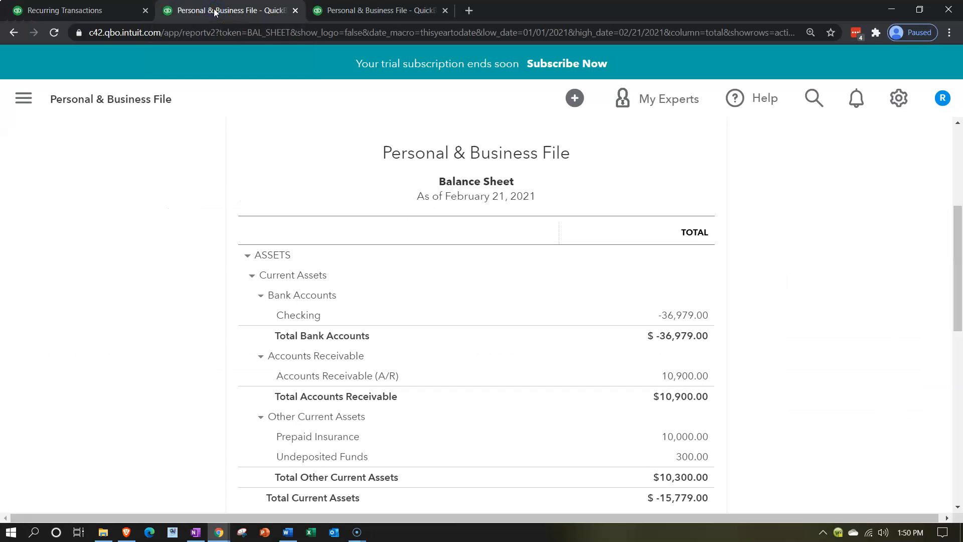
pyautogui.click(668, 315)
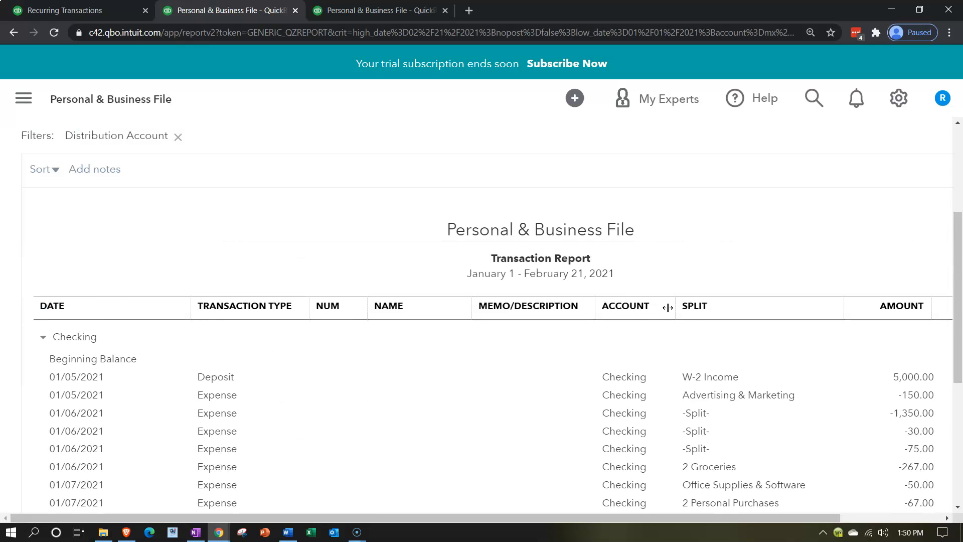
pyautogui.scroll(-5, 664, 305)
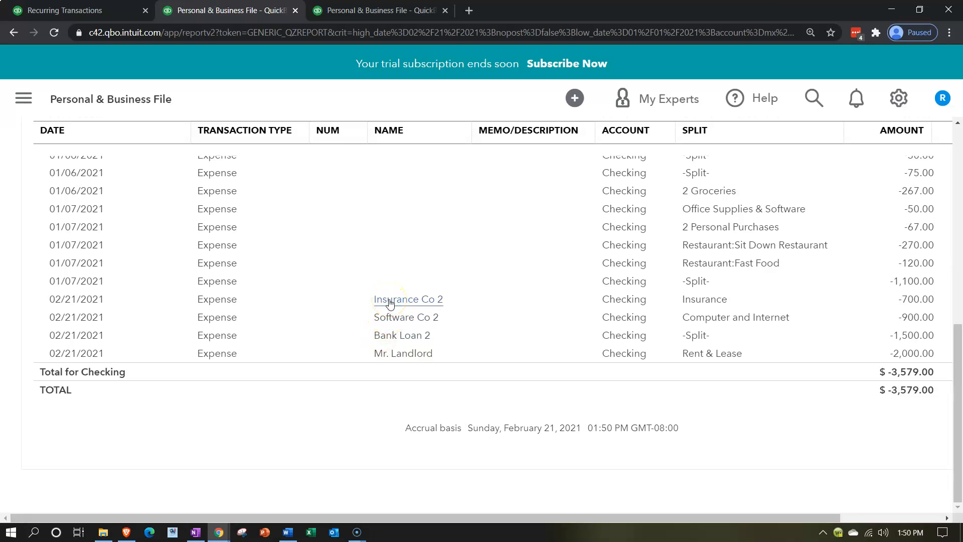
pyautogui.scroll(4, 146, 290)
pyautogui.scroll(3, 101, 183)
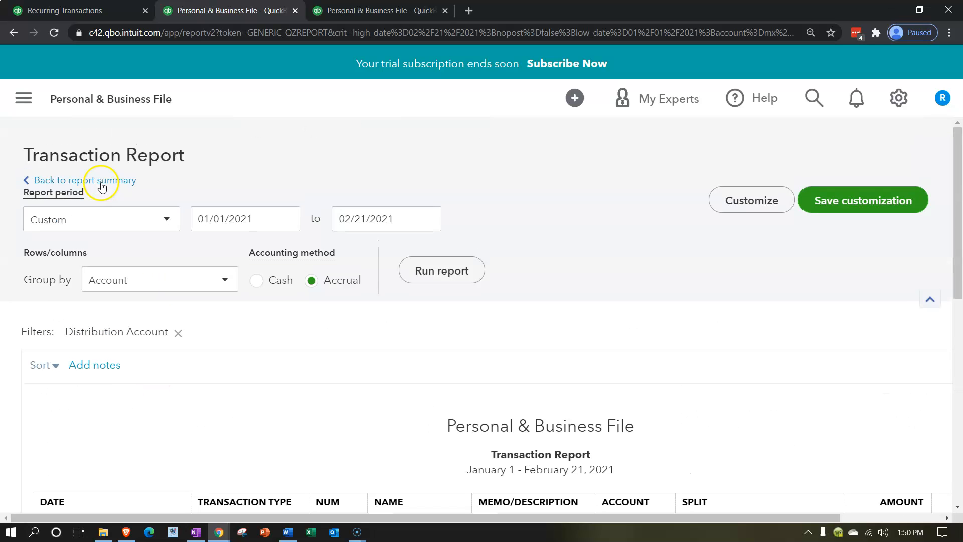
pyautogui.click(100, 183)
pyautogui.scroll(-4, 101, 184)
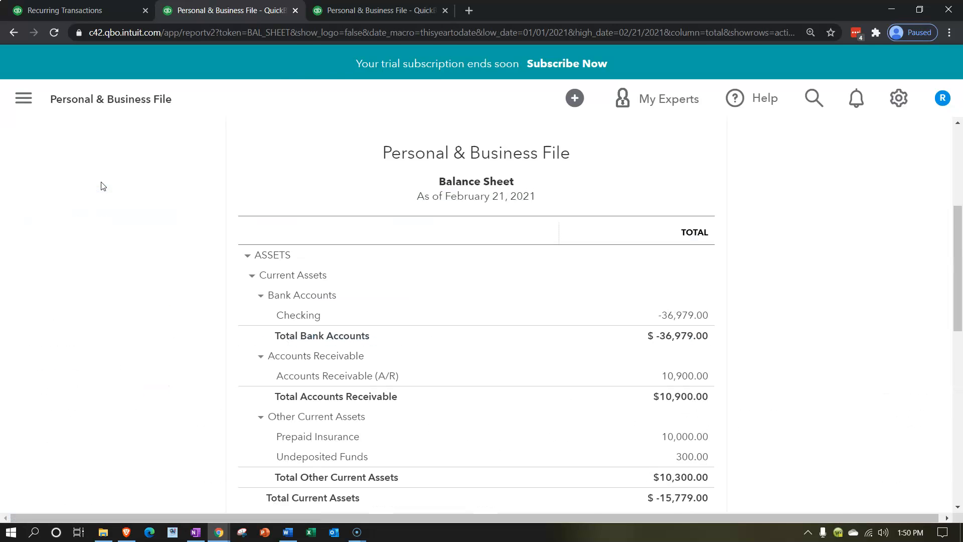
# Compare the expense accounts on the Profit and Loss report with the recurring expense templates, finishing on the Recurring Transactions page.
pyautogui.click(360, 13)
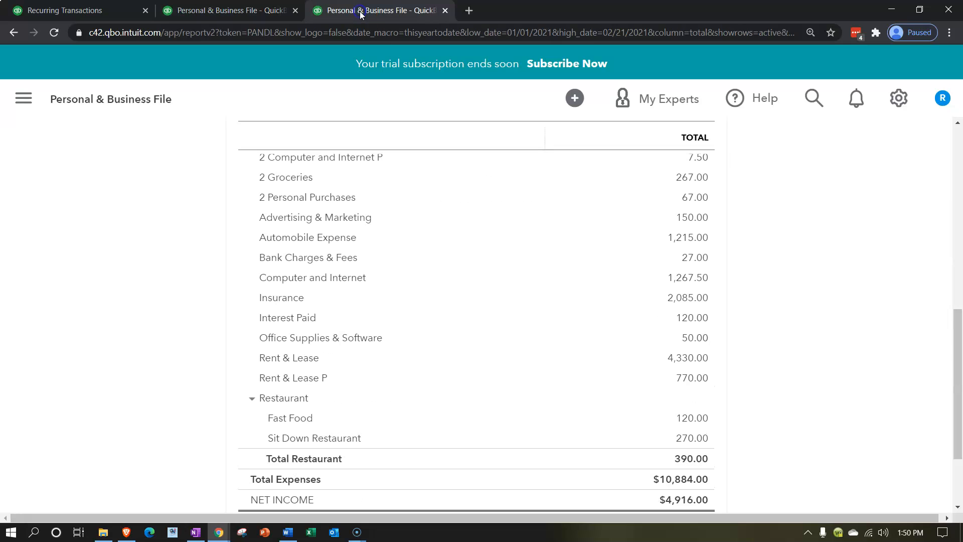
pyautogui.scroll(-3, 146, 316)
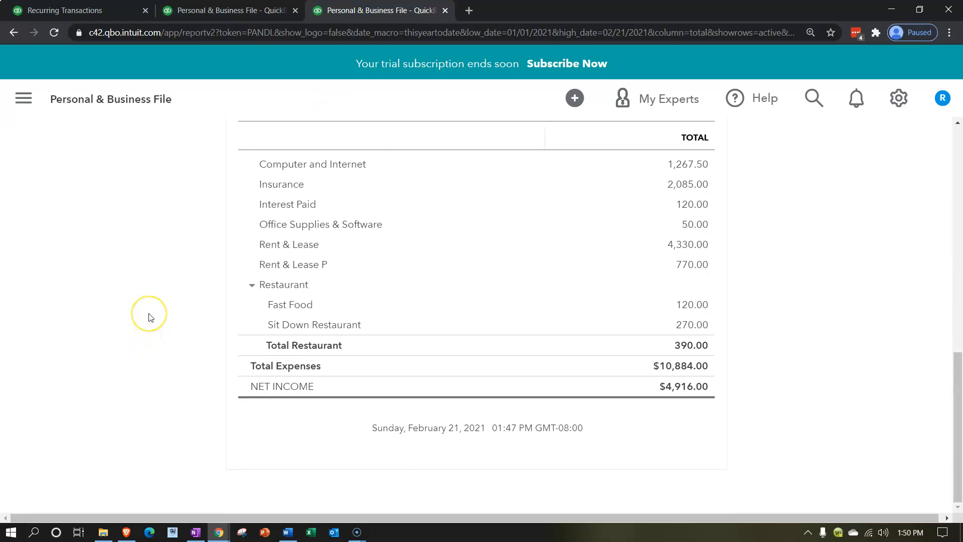
pyautogui.scroll(2, 151, 317)
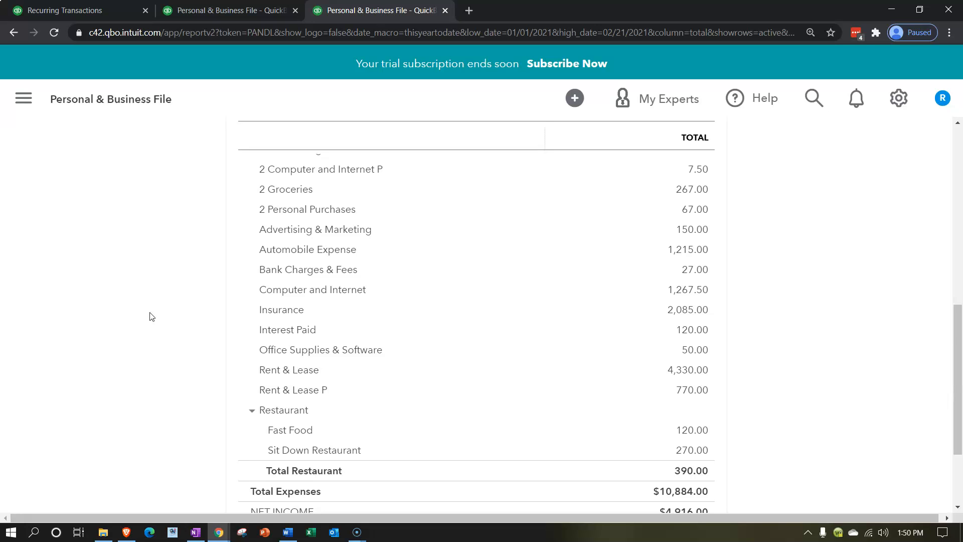
pyautogui.scroll(-3, 151, 317)
pyautogui.scroll(2, 151, 316)
pyautogui.click(98, 7)
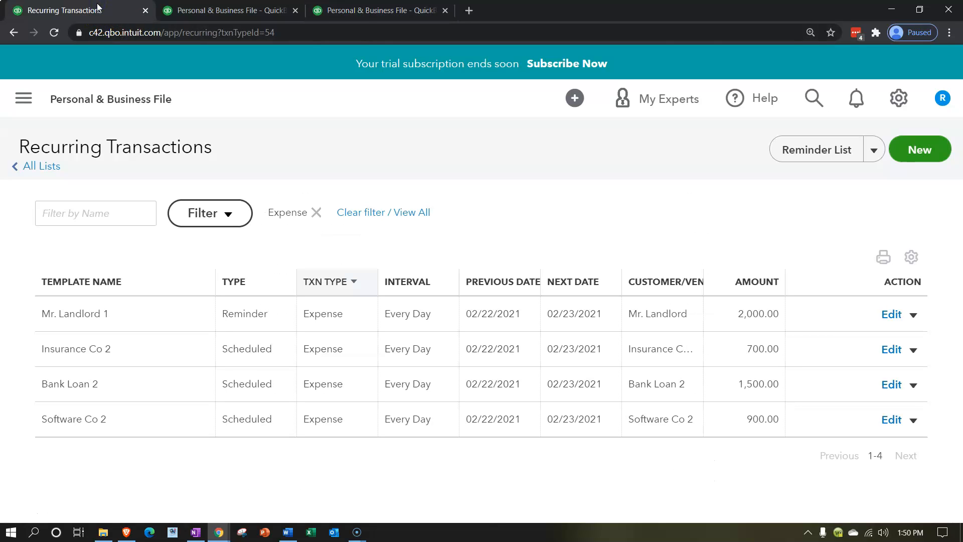
pyautogui.click(337, 10)
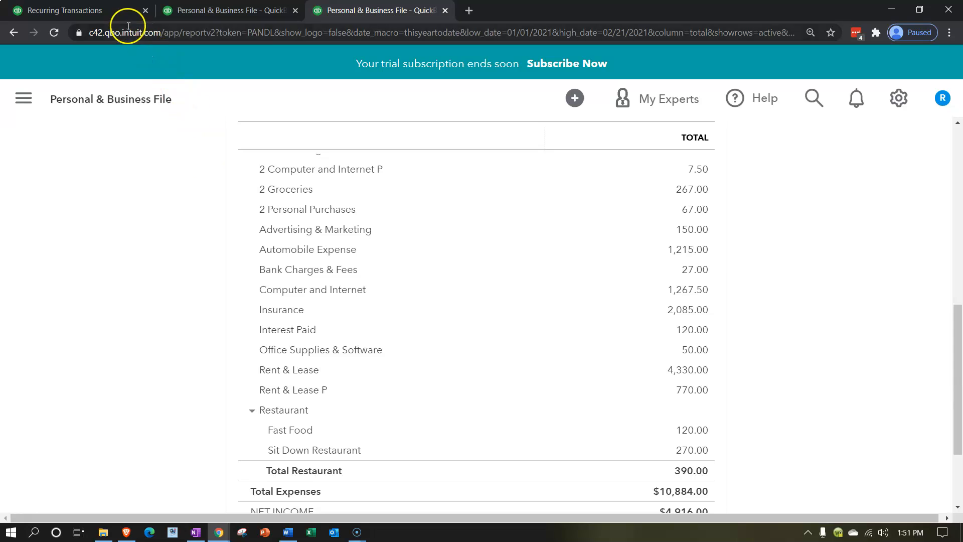
pyautogui.click(107, 11)
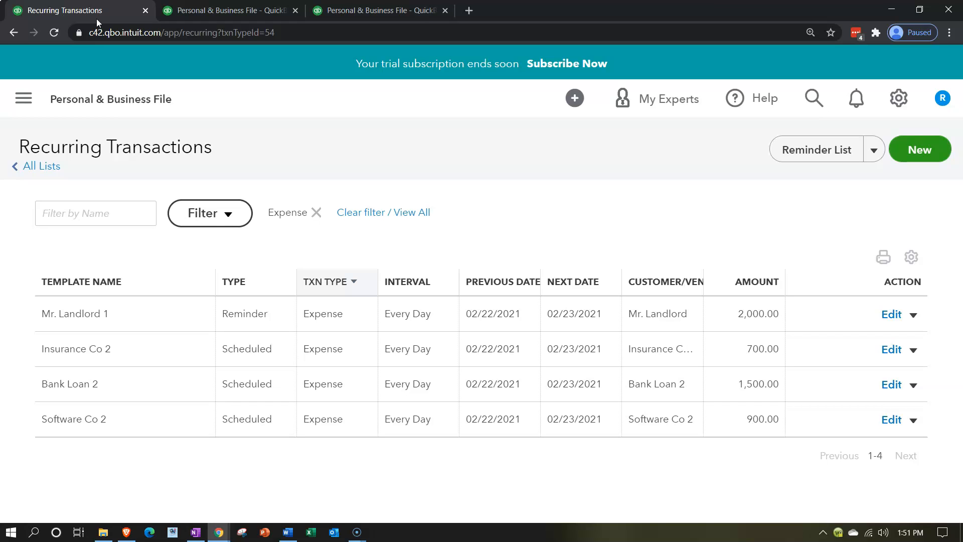
# Open the Checking account's register from the chart of accounts, dismiss the register basics tip, and review the 02/22/2021 expenses.
pyautogui.click(29, 99)
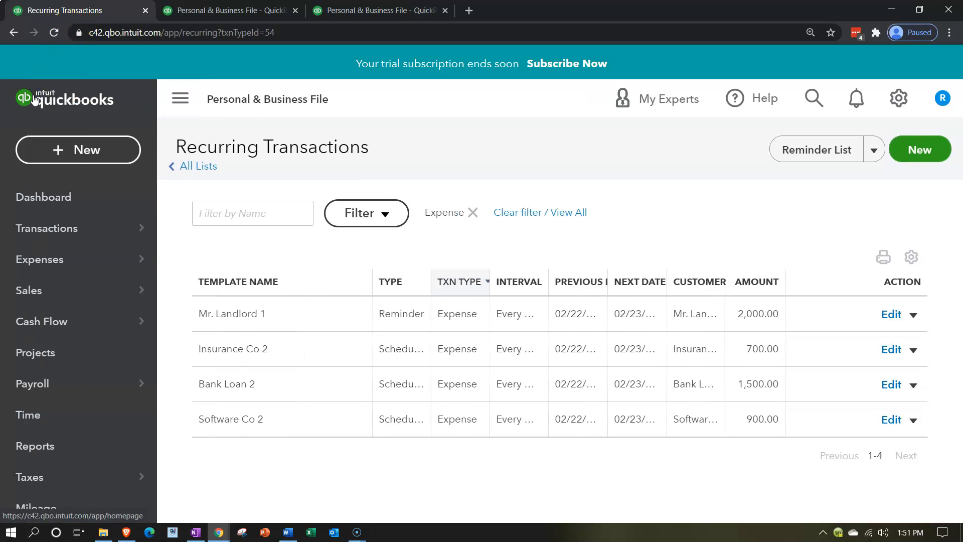
pyautogui.hotkey('ctrl', '-')
pyautogui.hotkey('ctrl', '-')
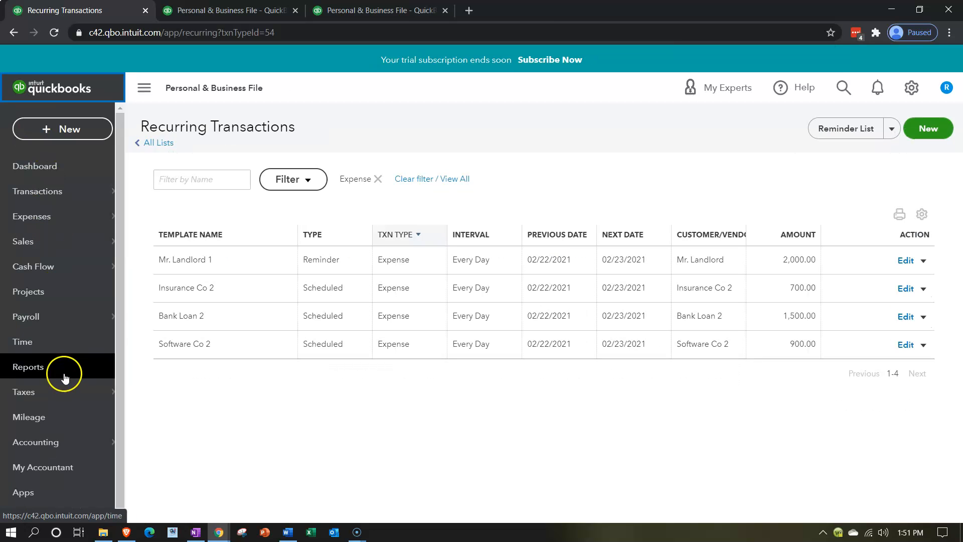
pyautogui.click(56, 453)
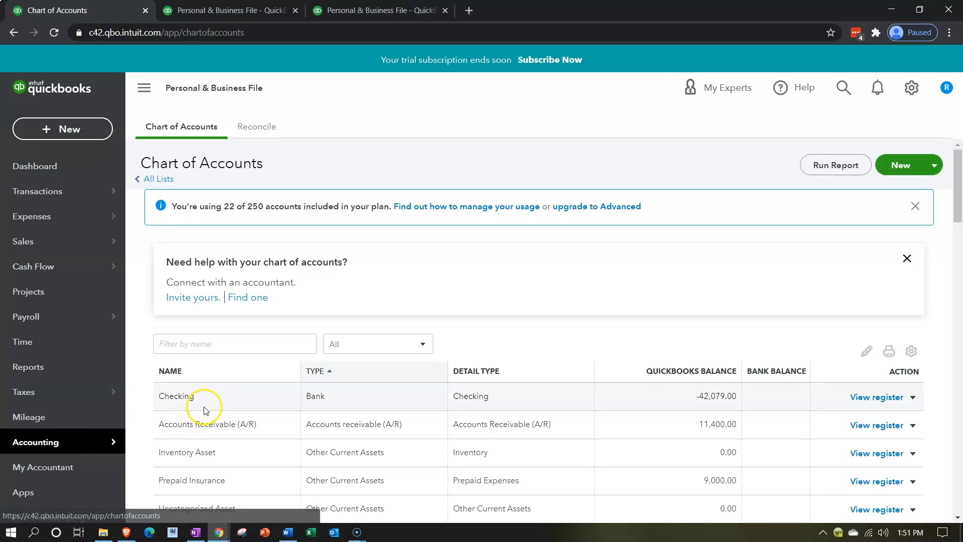
pyautogui.click(875, 397)
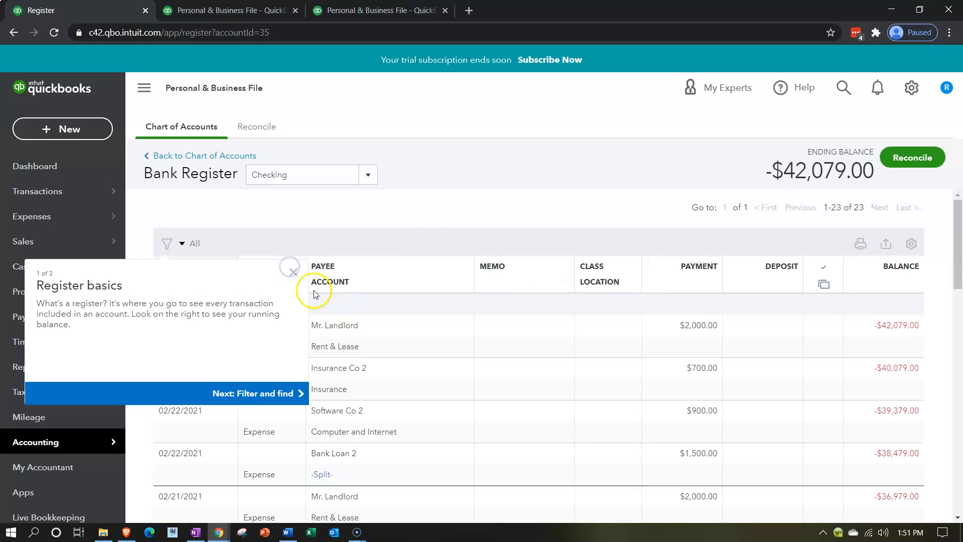
pyautogui.click(294, 272)
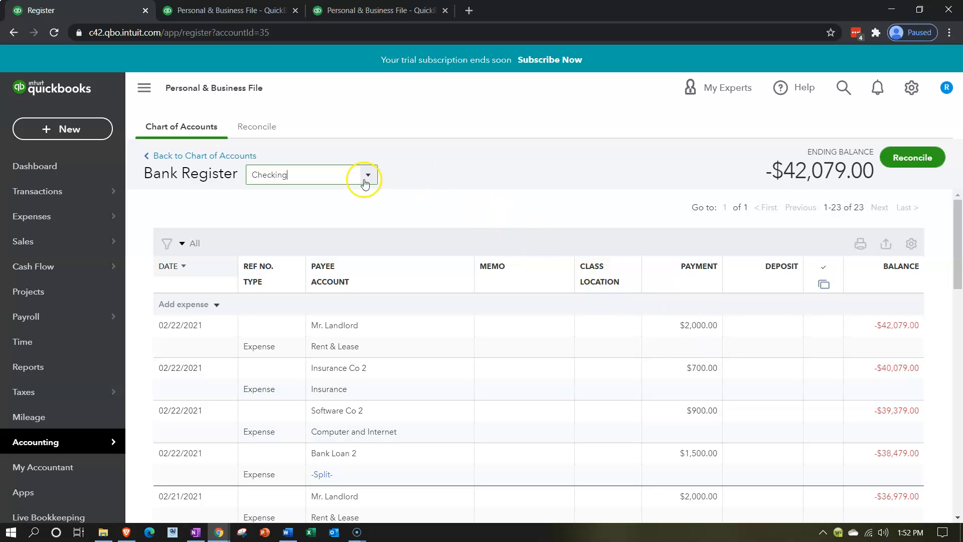
# Return to the recurring transactions list, open the Bank Loan 2 template for editing, and review its loan and interest split.
pyautogui.click(912, 87)
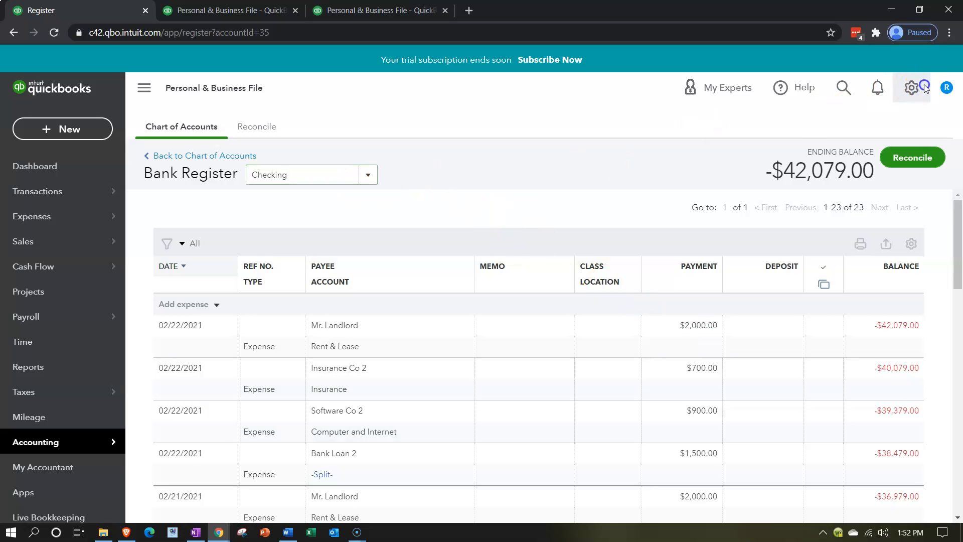
pyautogui.click(562, 203)
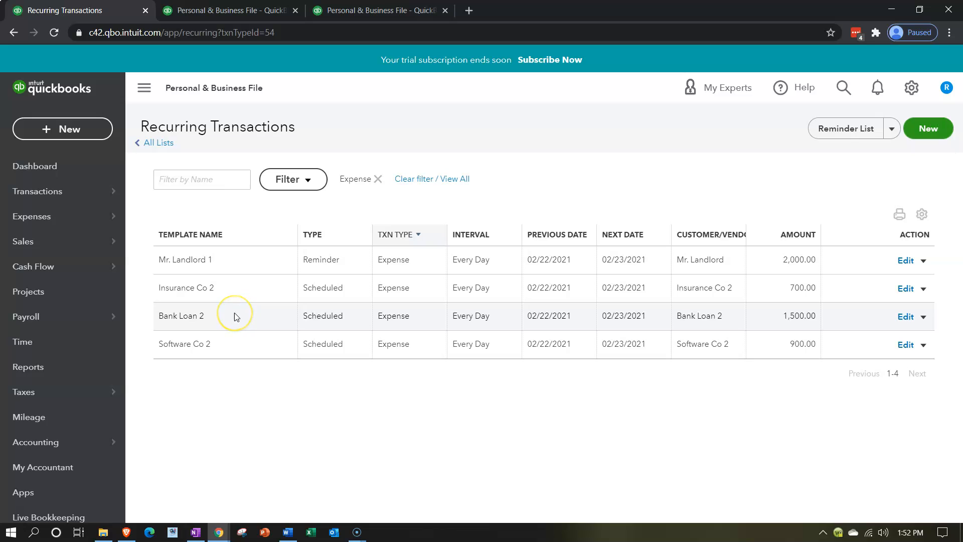
pyautogui.click(906, 317)
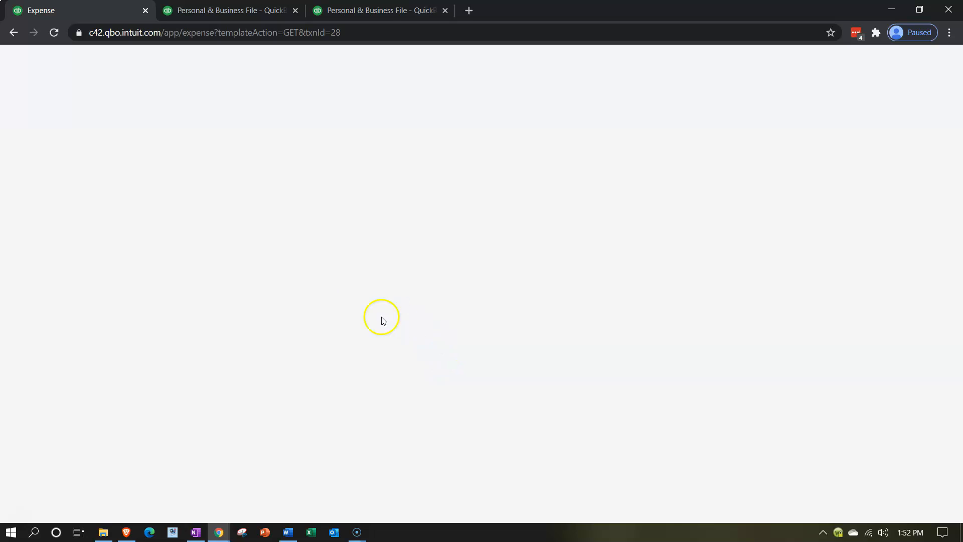
pyautogui.click(336, 283)
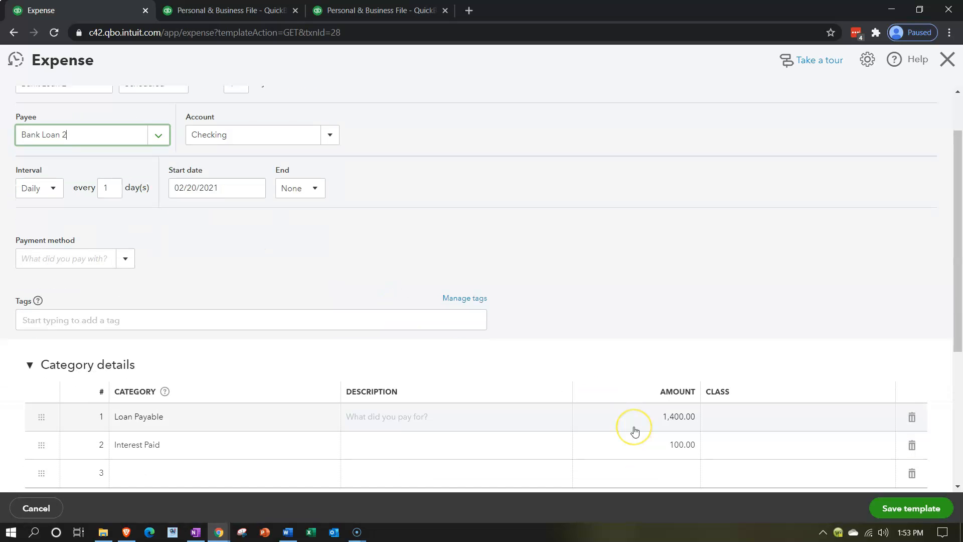
pyautogui.scroll(2, 634, 430)
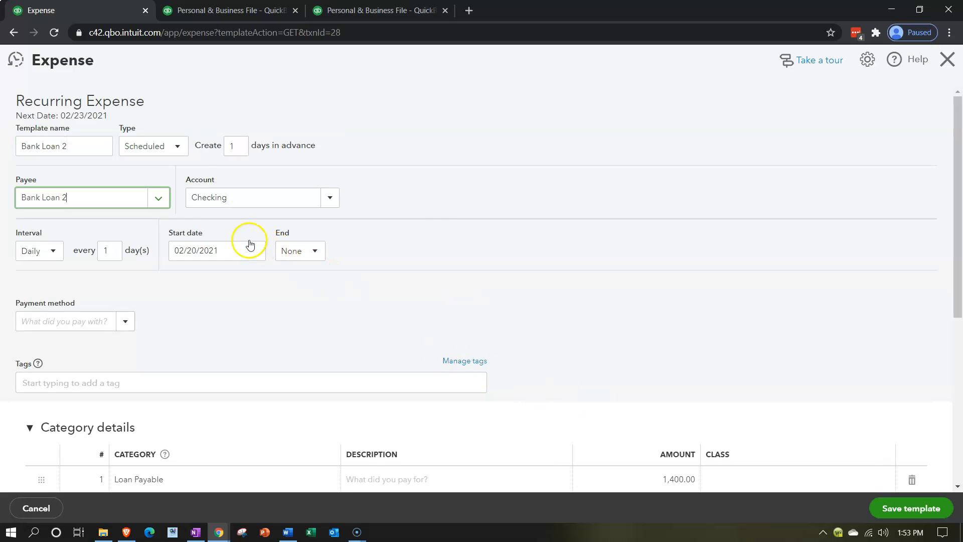
# Change the Bank Loan 2 template's type to Reminder, save it without classes, and reopen the recurring transactions list.
pyautogui.click(178, 149)
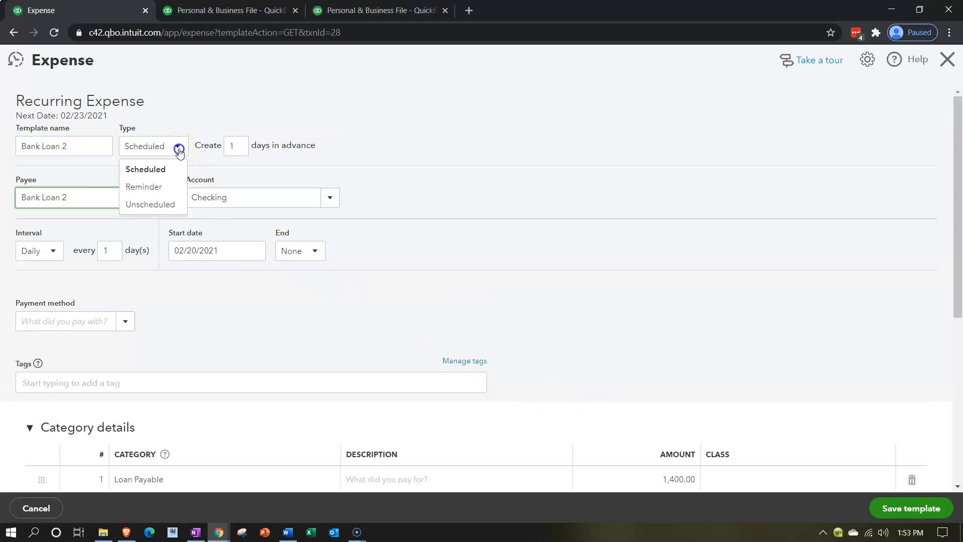
pyautogui.click(153, 190)
pyautogui.scroll(-1, 451, 352)
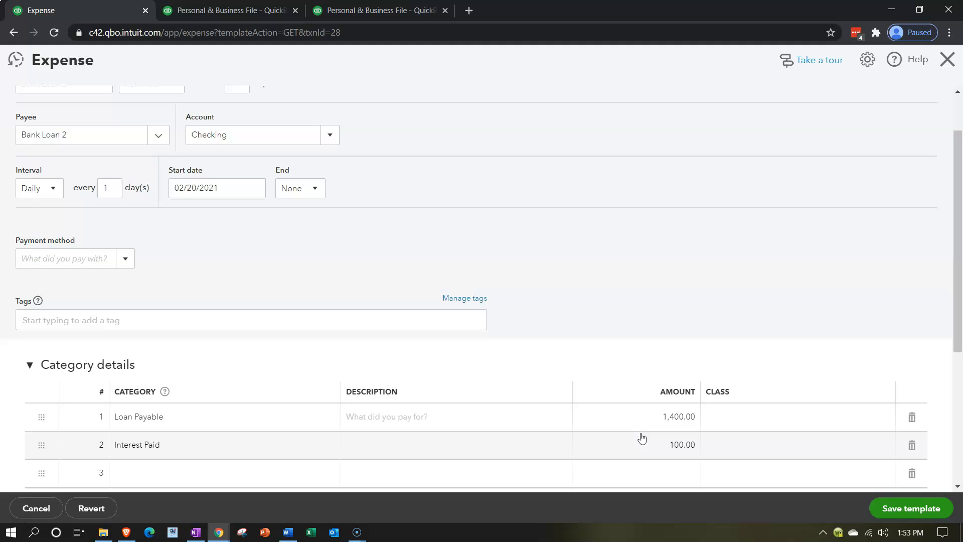
pyautogui.click(891, 508)
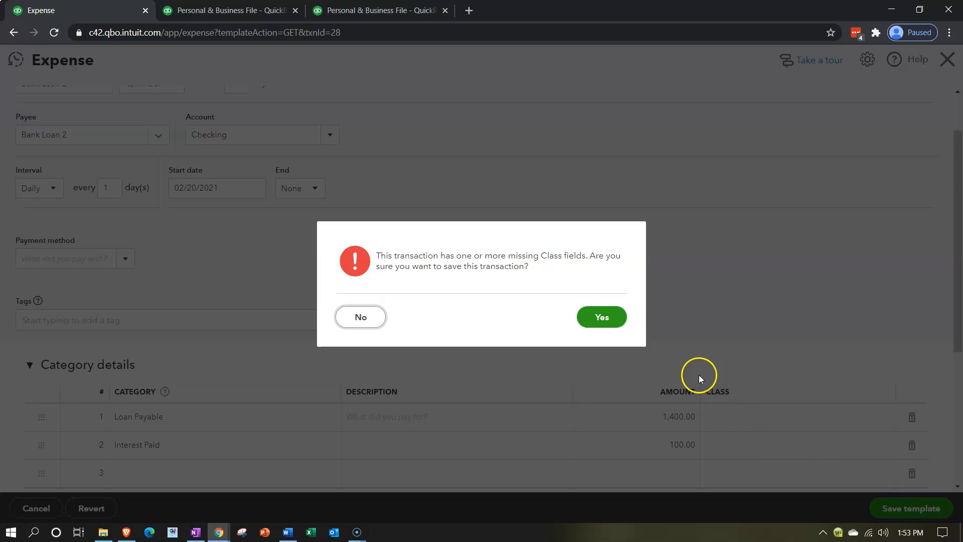
pyautogui.click(607, 318)
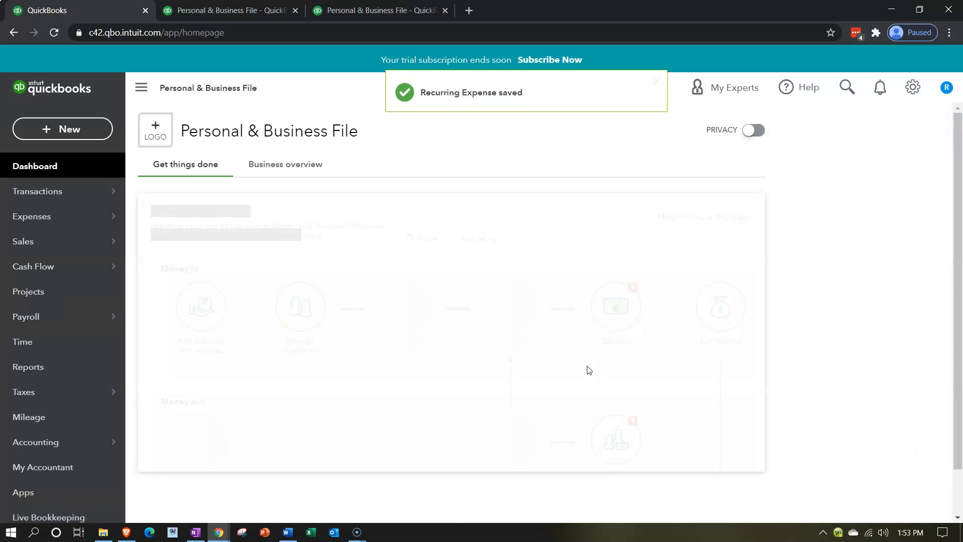
pyautogui.click(915, 89)
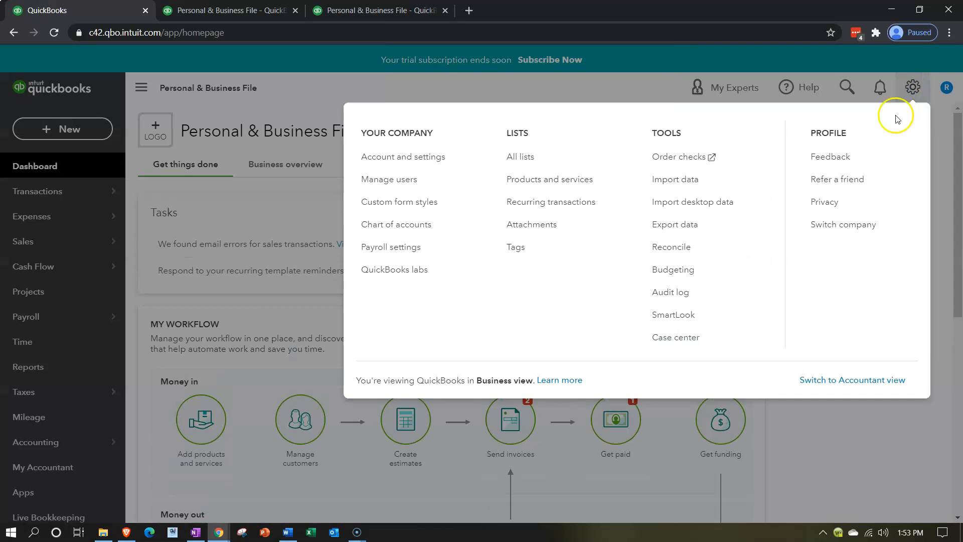
pyautogui.click(560, 205)
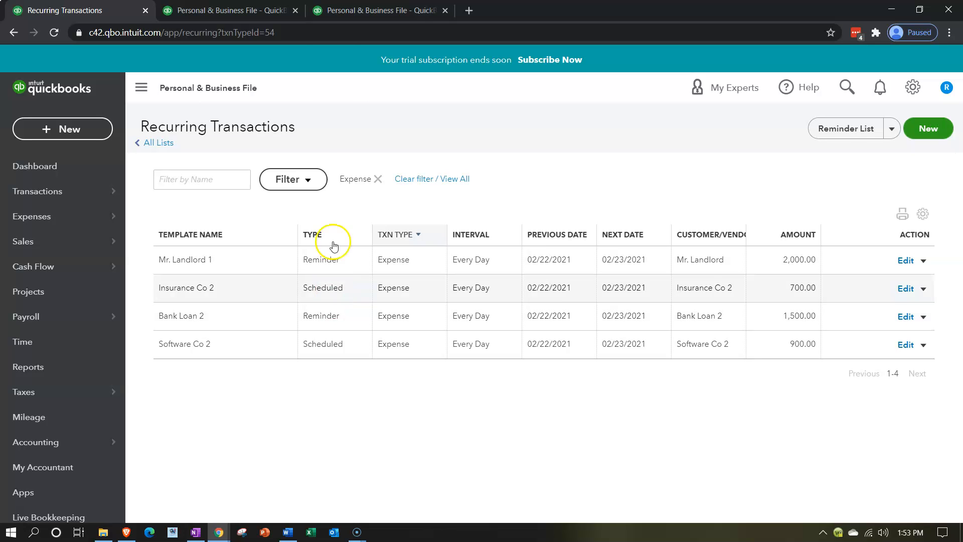
# From the Balance Sheet's Checking detail, open the 02/21/2021 Bank Loan 2 expense and examine its Loan Payable and Interest Paid lines.
pyautogui.click(251, 12)
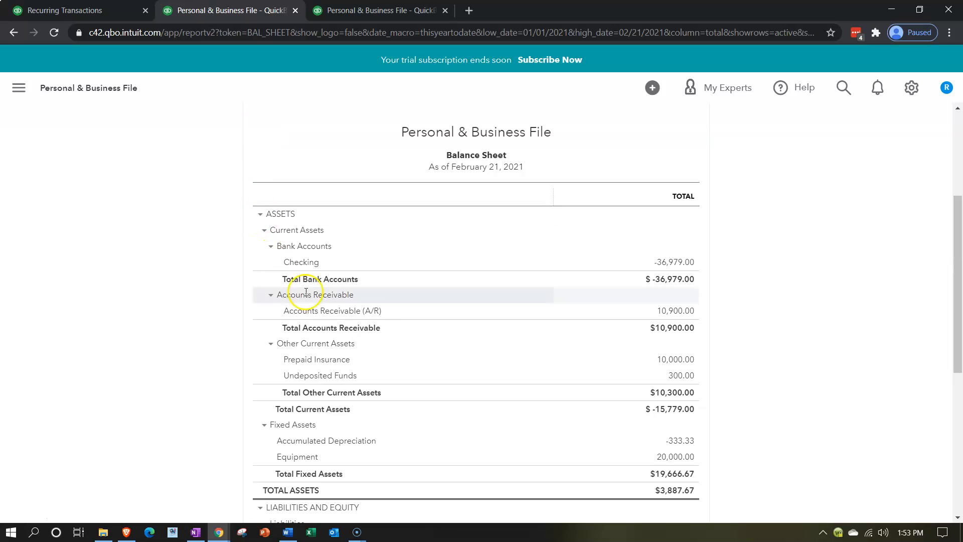
pyautogui.click(672, 264)
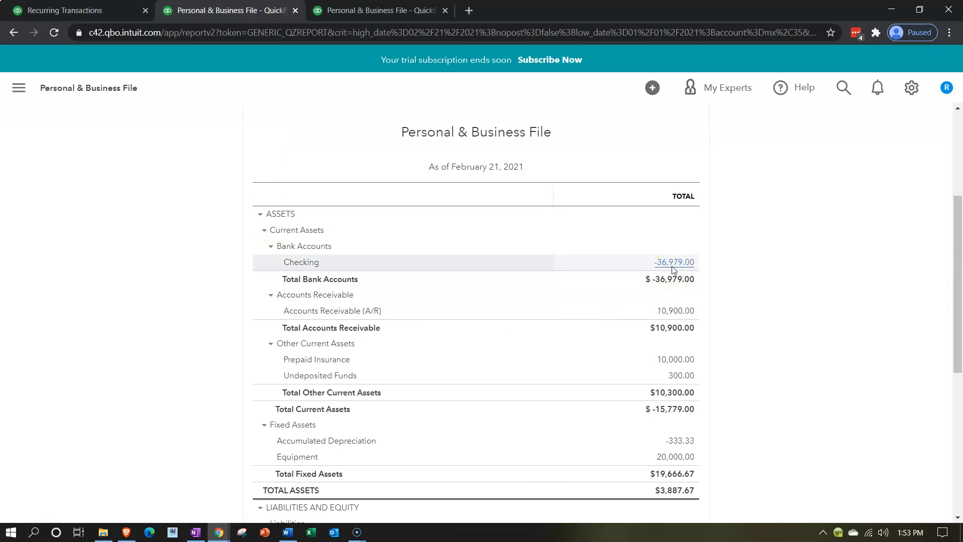
pyautogui.scroll(-2, 671, 269)
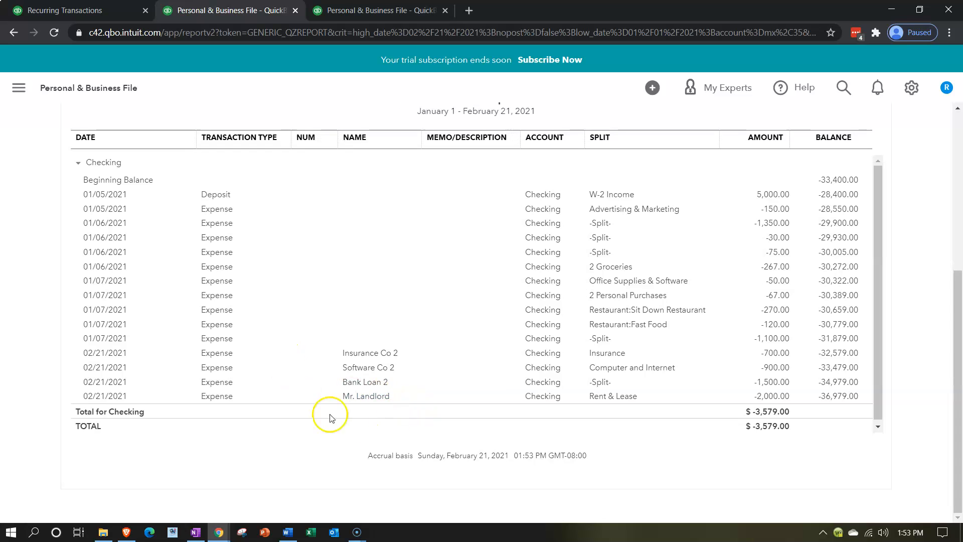
pyautogui.click(765, 382)
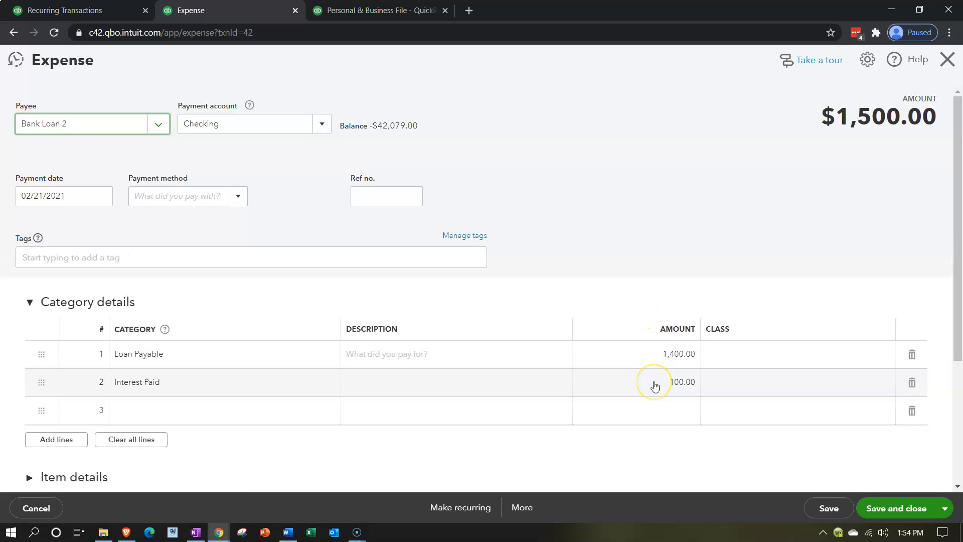
pyautogui.click(661, 390)
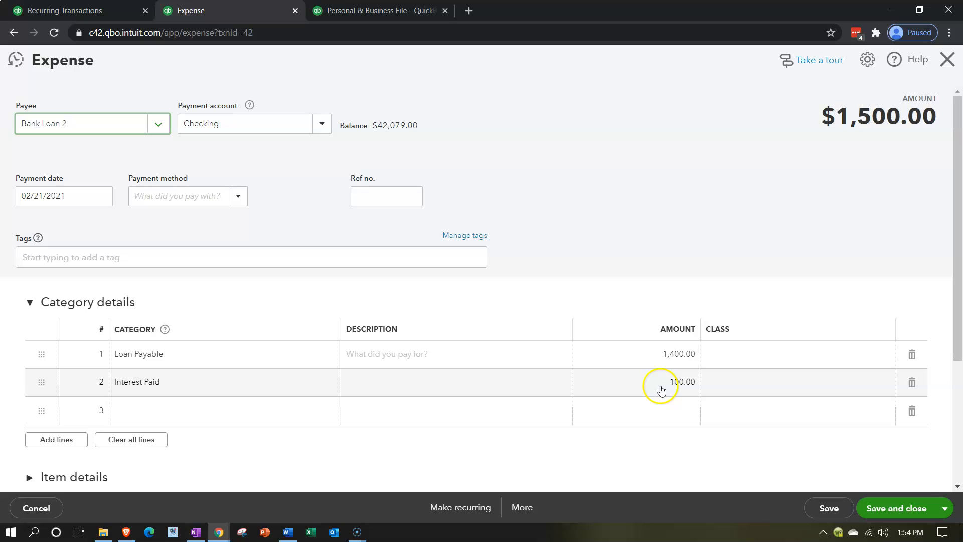